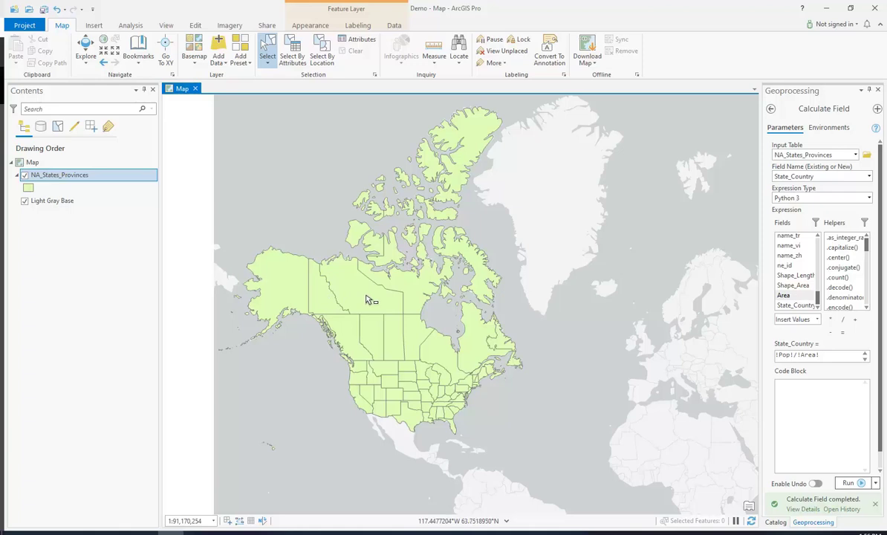
Step: Open the attribute table of the NA_States_Provinces layer and shrink its pane to leave more room for the map
right_click(51, 175)
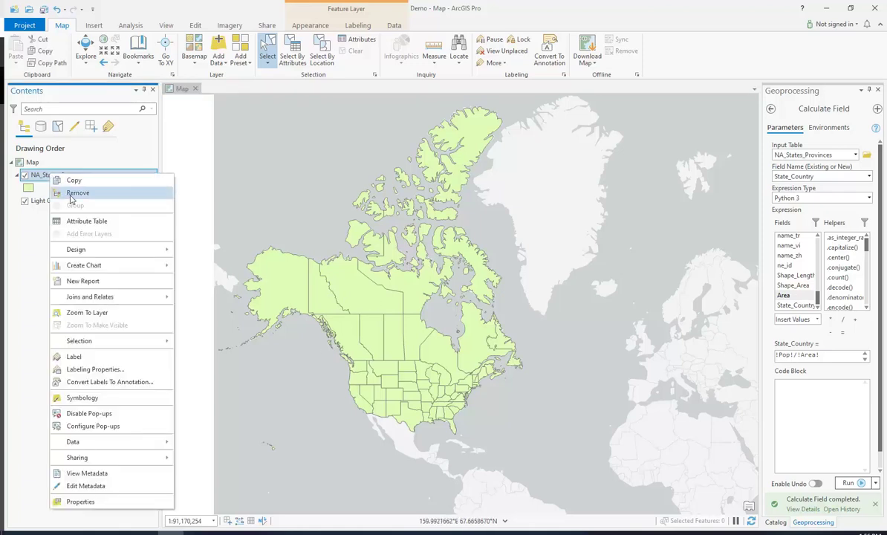
left_click(80, 220)
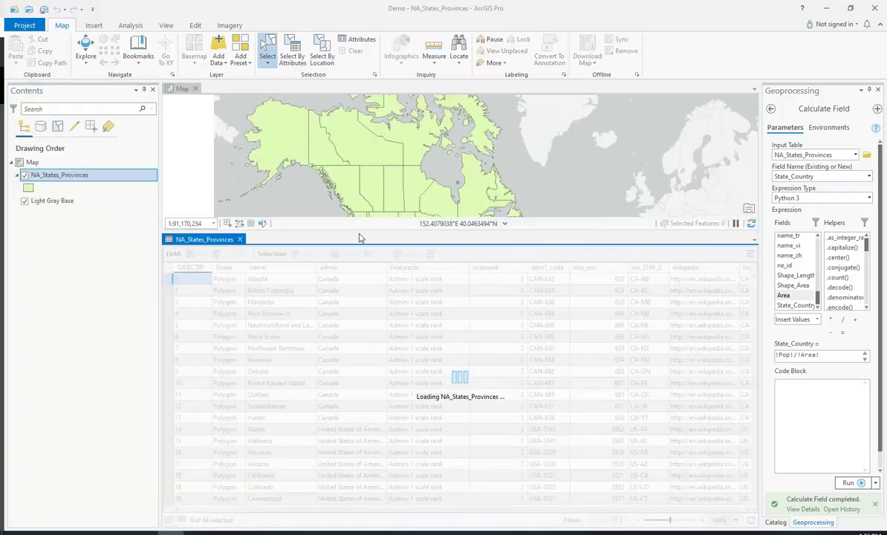
left_click_drag(355, 239, 352, 313)
scroll(446, 234, "down", 2)
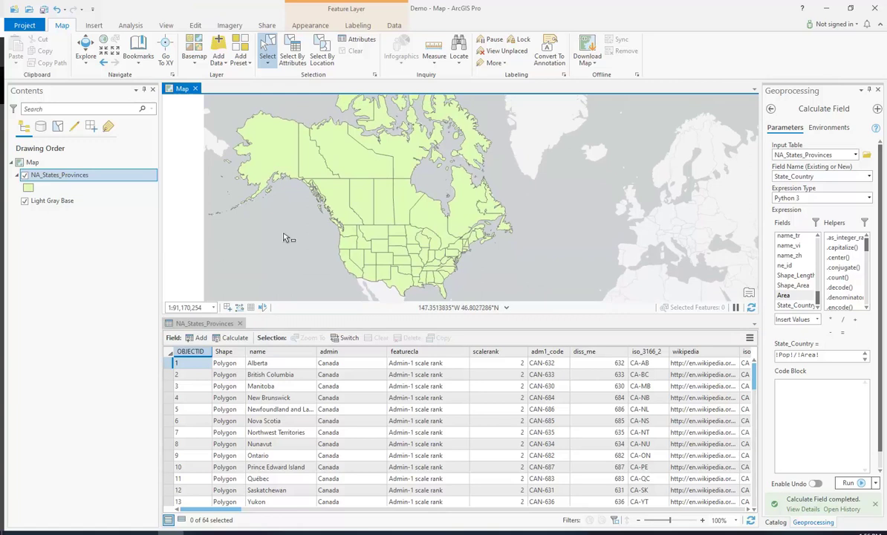
Step: Select Alberta and then Wyoming on the map, and clear the selection
left_click(336, 206)
left_click(345, 195)
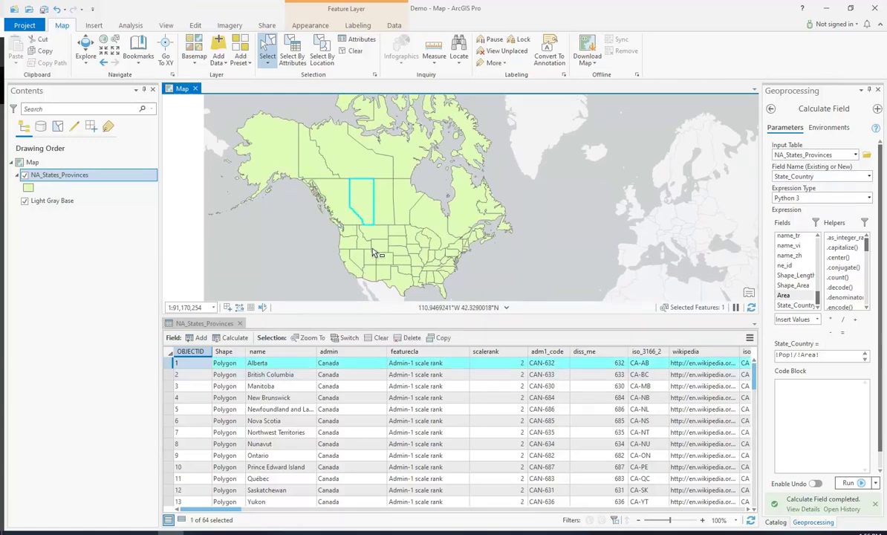
left_click(378, 246)
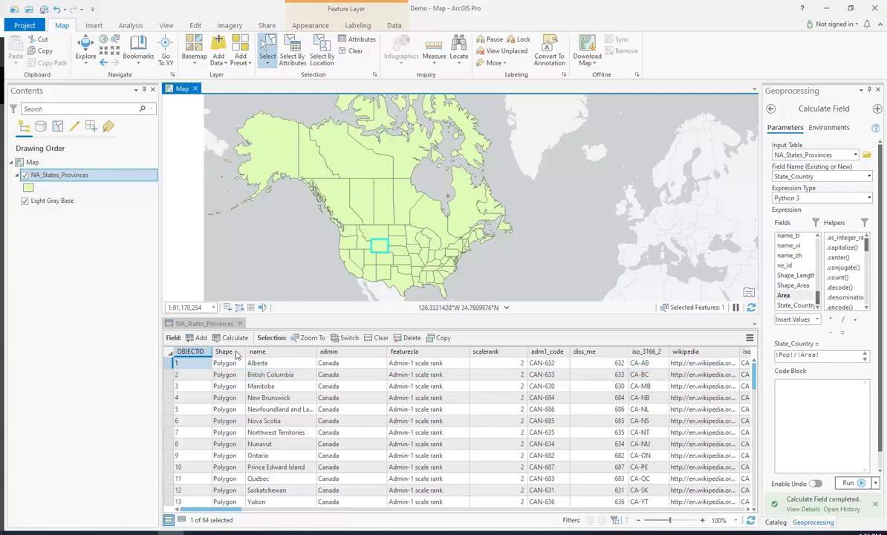
left_click(364, 244)
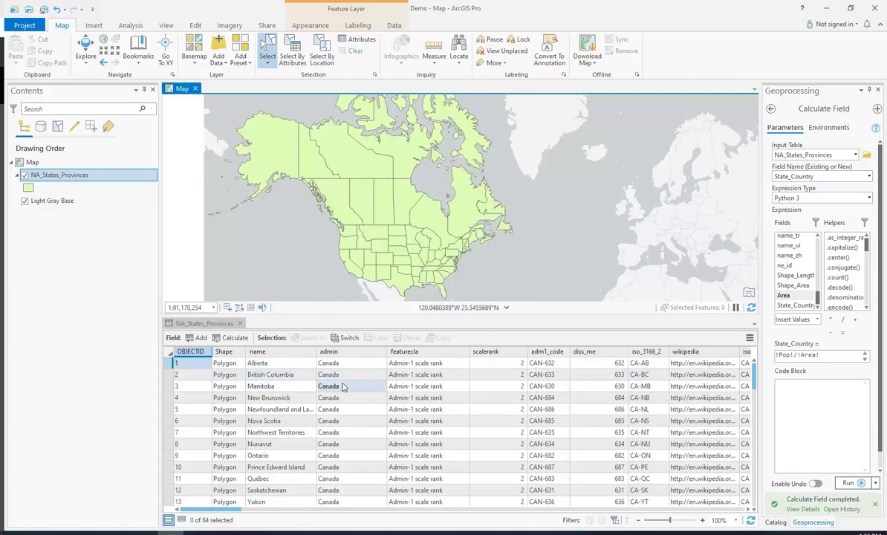
Step: Review the admin field in the attribute table and start a new definition query in the NA_States_Provinces layer properties
scroll(363, 386, "down", 5)
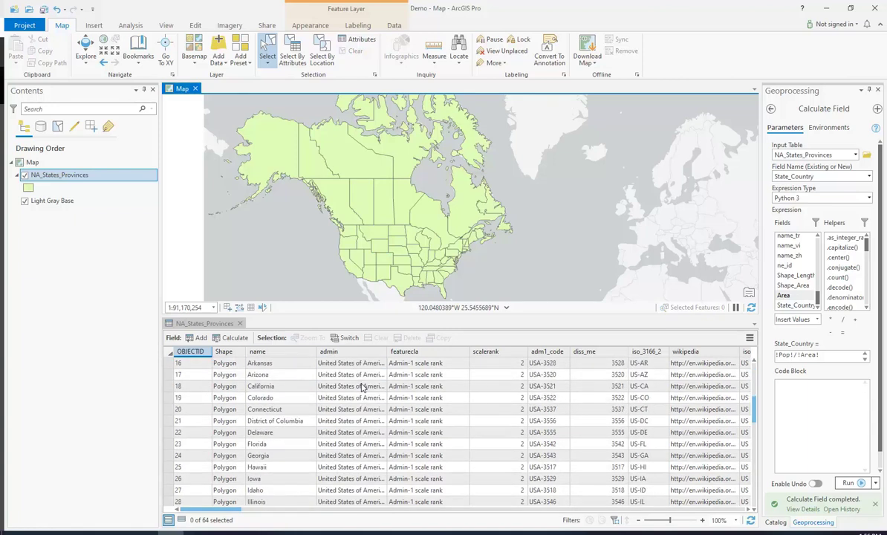
scroll(357, 390, "up", 5)
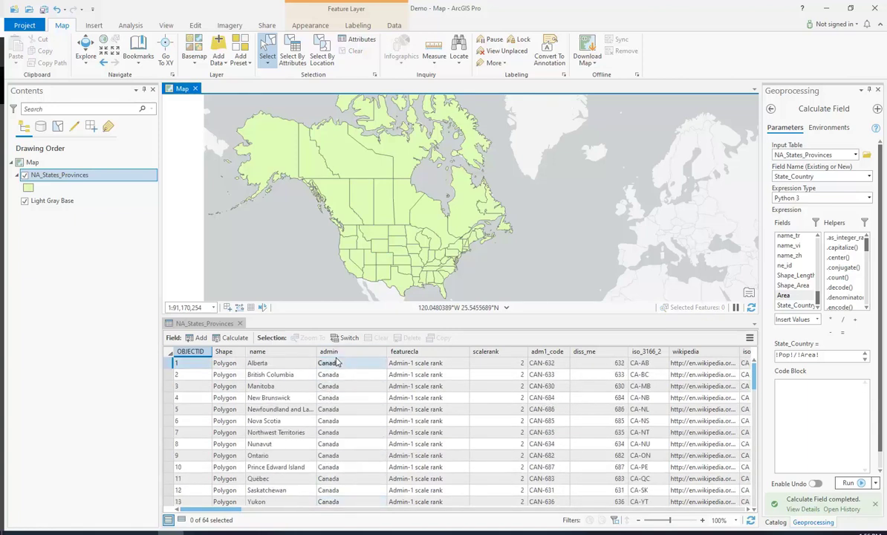
mouse_move(338, 356)
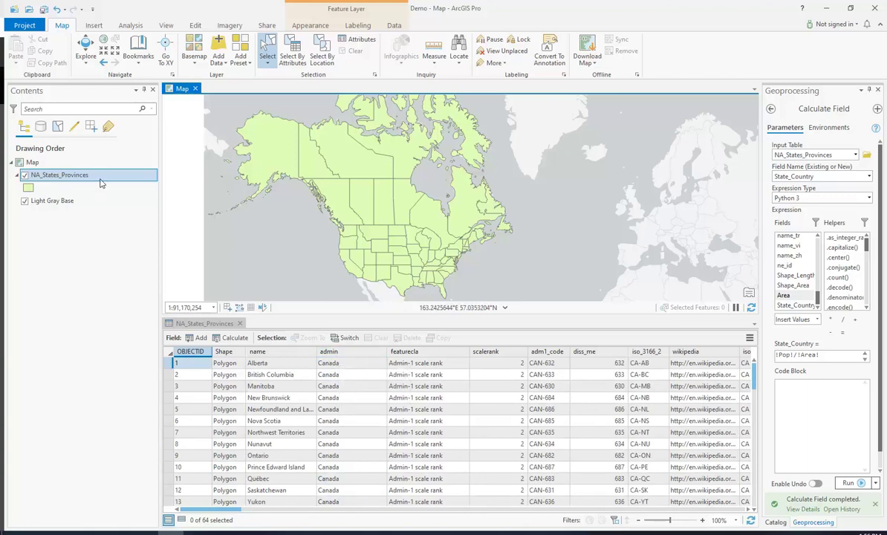
right_click(95, 176)
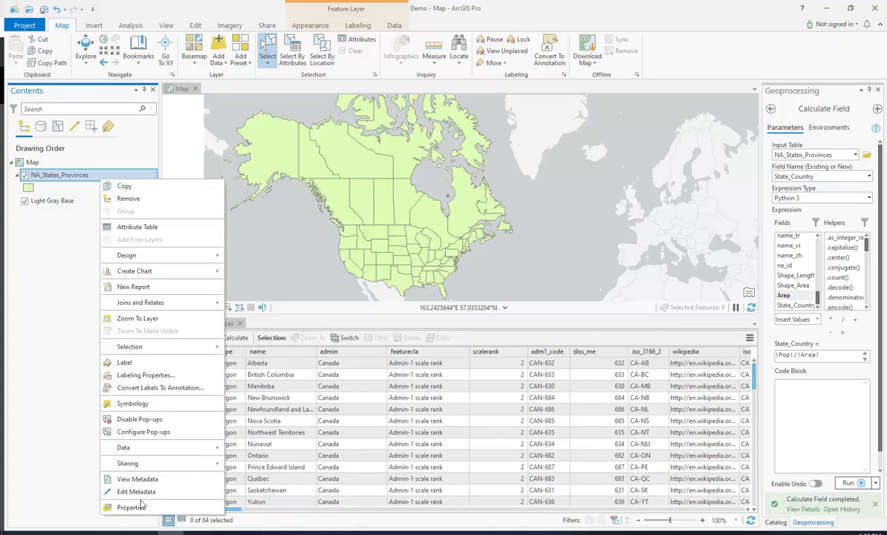
left_click(132, 507)
left_click(298, 185)
left_click(320, 272)
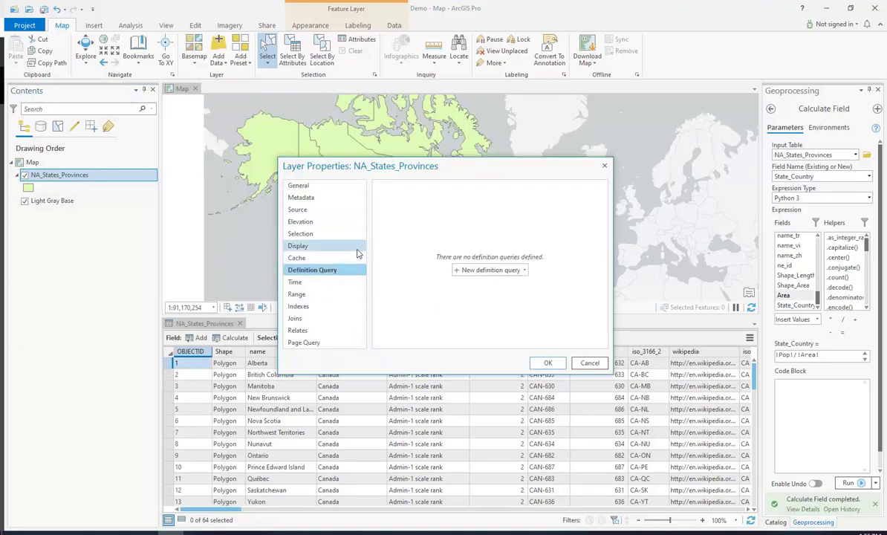
left_click(479, 270)
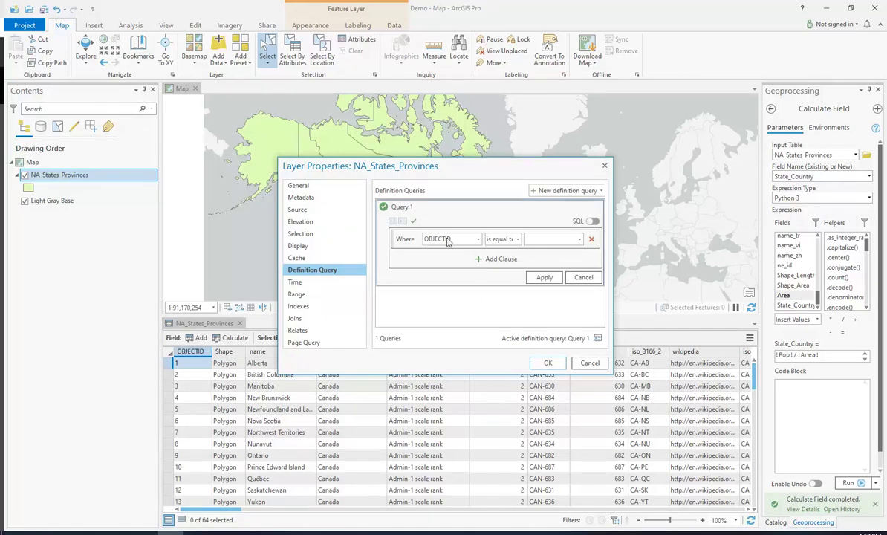
left_click_drag(441, 169, 668, 127)
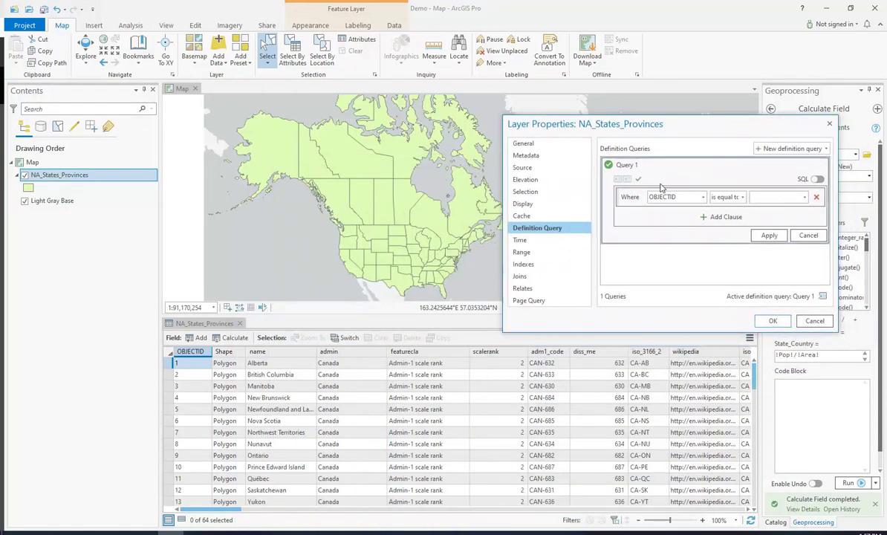
Step: Define the query as admin is equal to United States of America and apply it to the layer
left_click(703, 198)
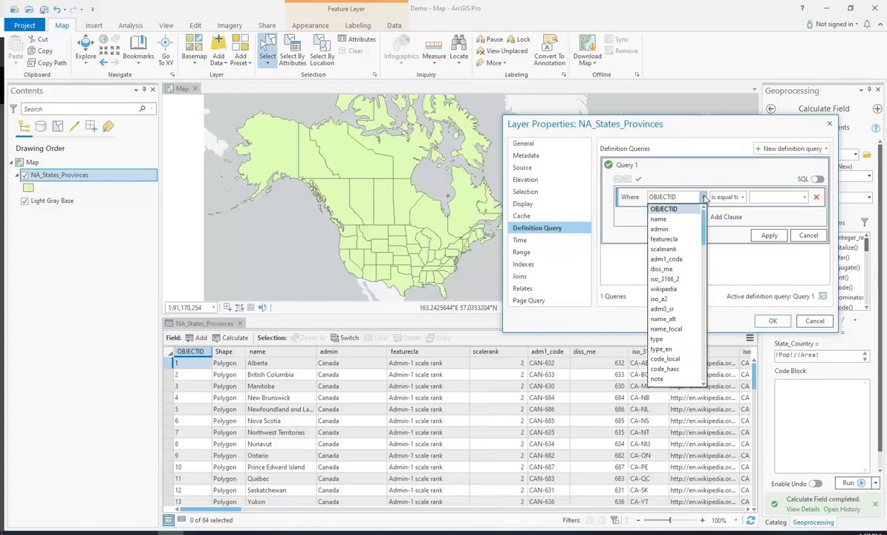
left_click(668, 231)
left_click(743, 197)
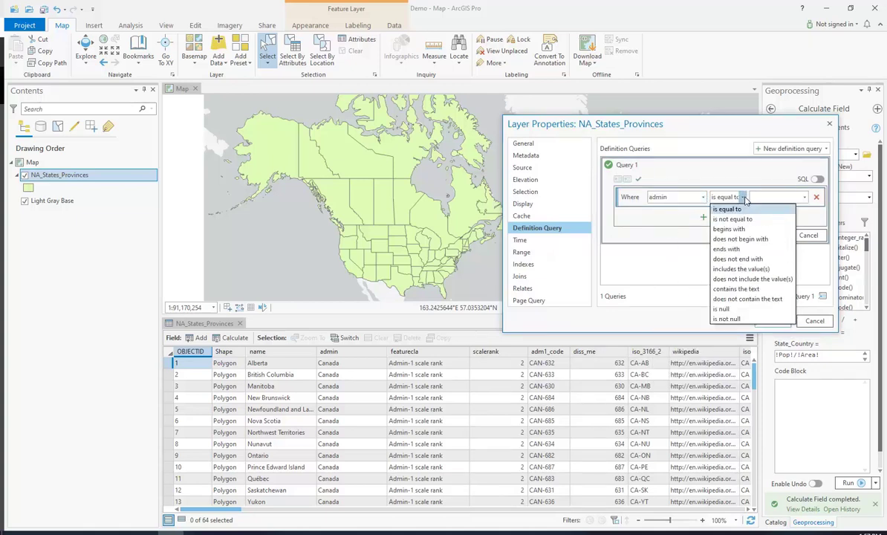
left_click(740, 210)
left_click(804, 196)
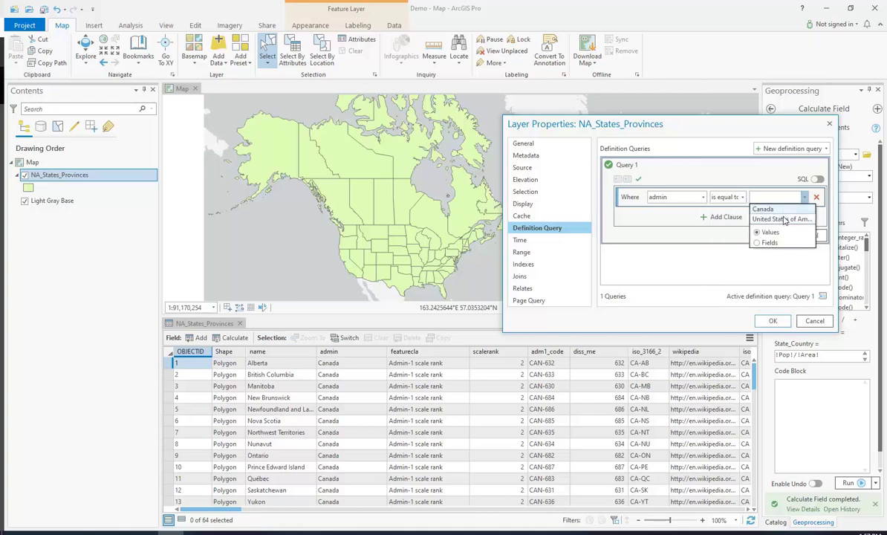
left_click(786, 220)
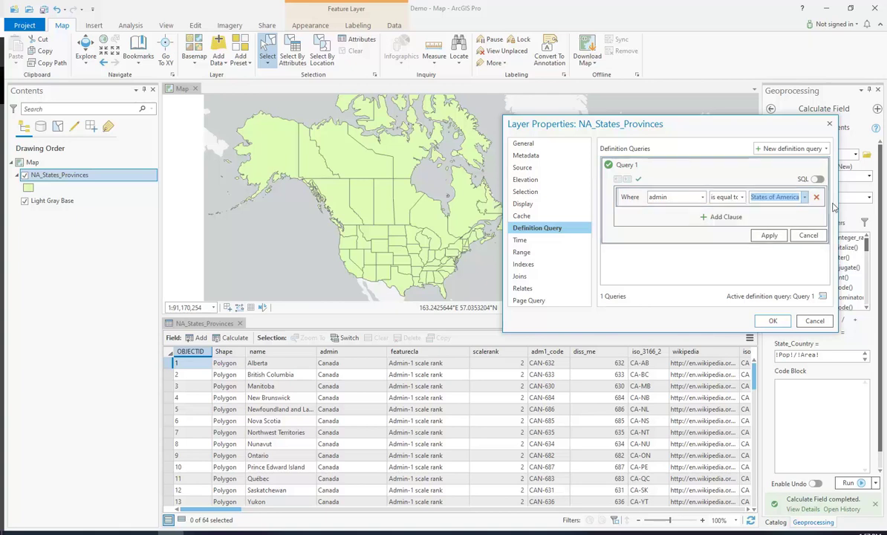
left_click(769, 234)
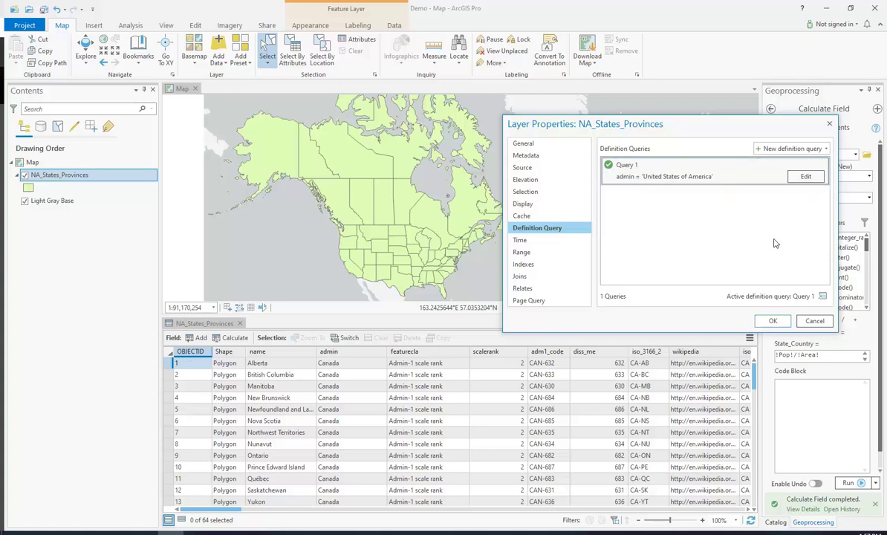
left_click(773, 321)
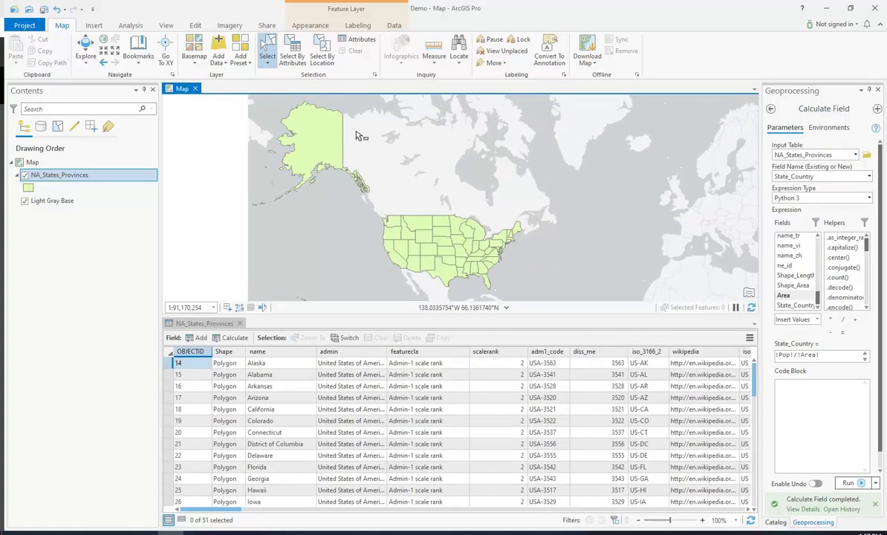
left_click_drag(431, 195, 442, 210)
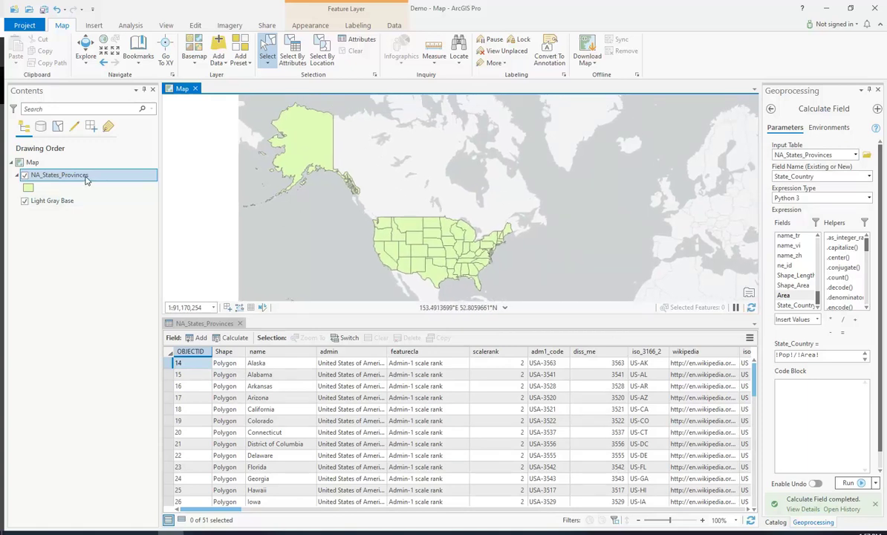
Step: Change the definition query's operator to "is not equal to" for United States of America and apply it to the layer
right_click(86, 179)
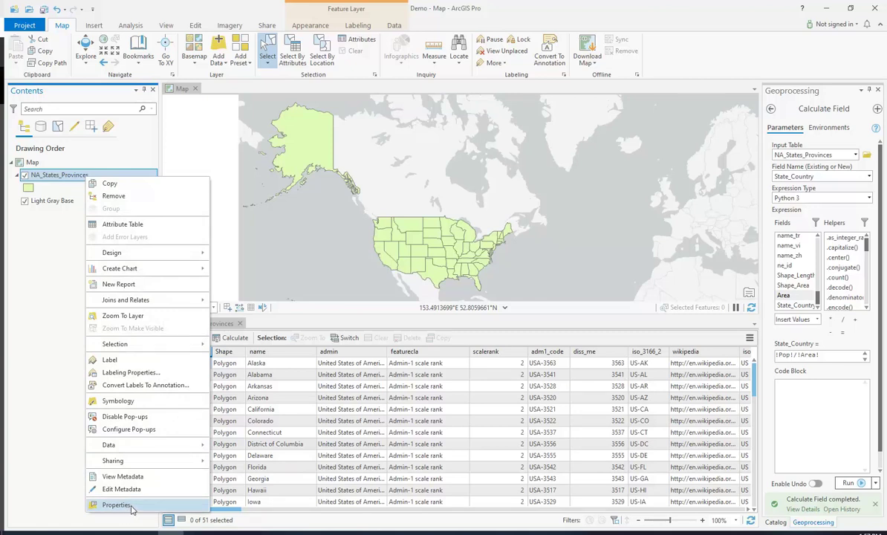
left_click(118, 505)
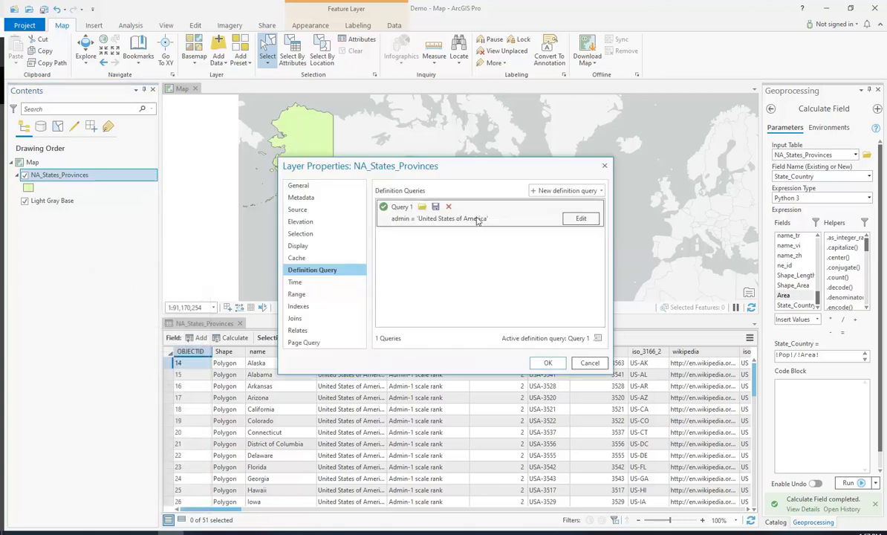
left_click(580, 218)
left_click(516, 239)
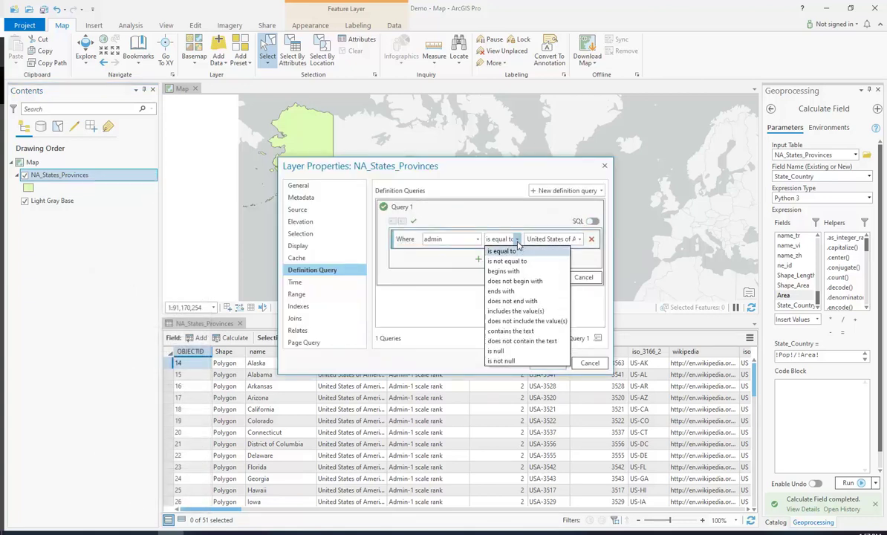
left_click(513, 262)
left_click(545, 277)
left_click(548, 363)
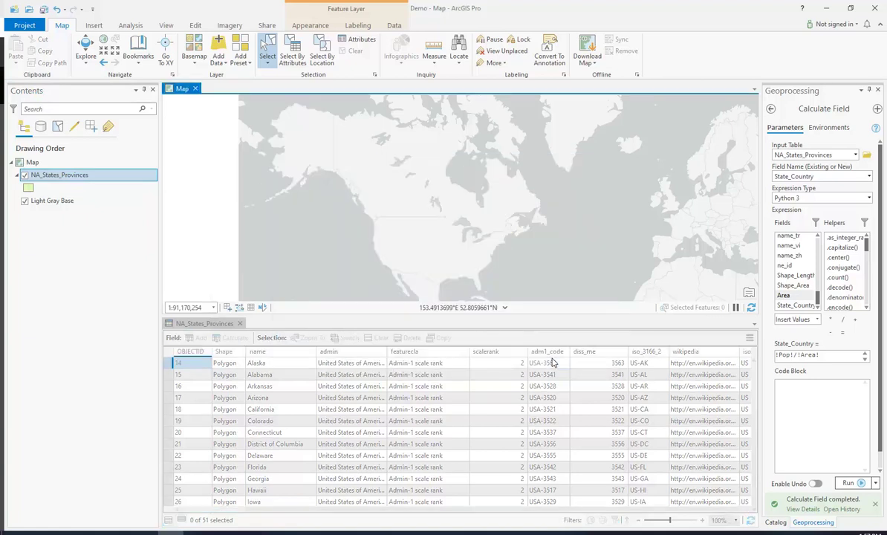
left_click_drag(510, 227, 480, 210)
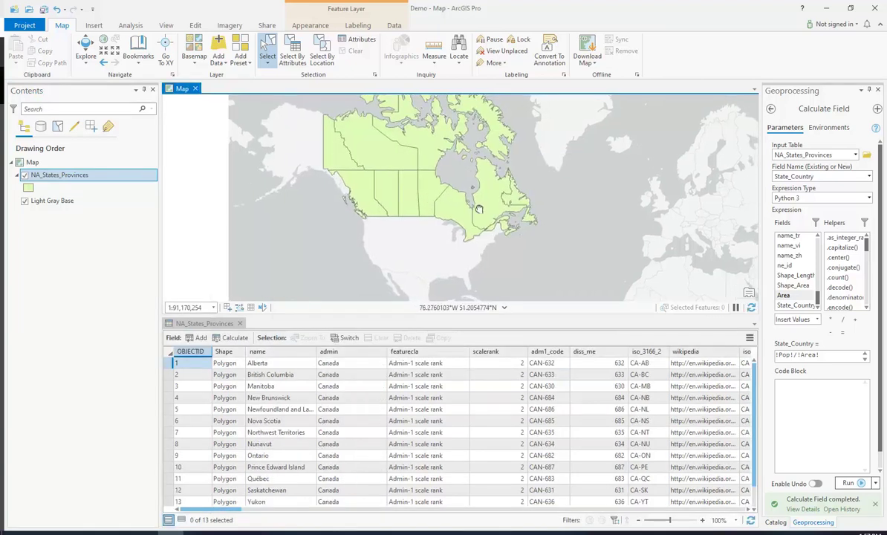
Step: Reopen the layer's definition query for editing and set the clause's operator to "includes the value(s)"
right_click(98, 179)
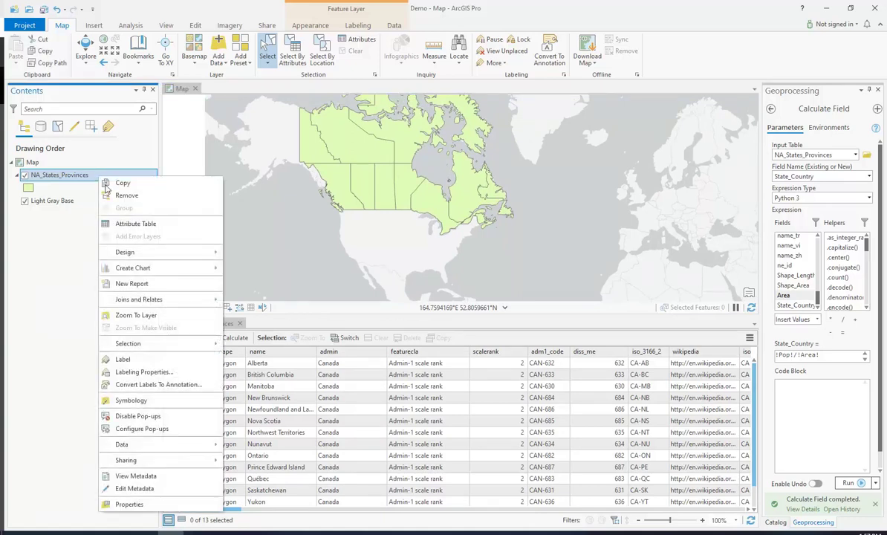
left_click(127, 504)
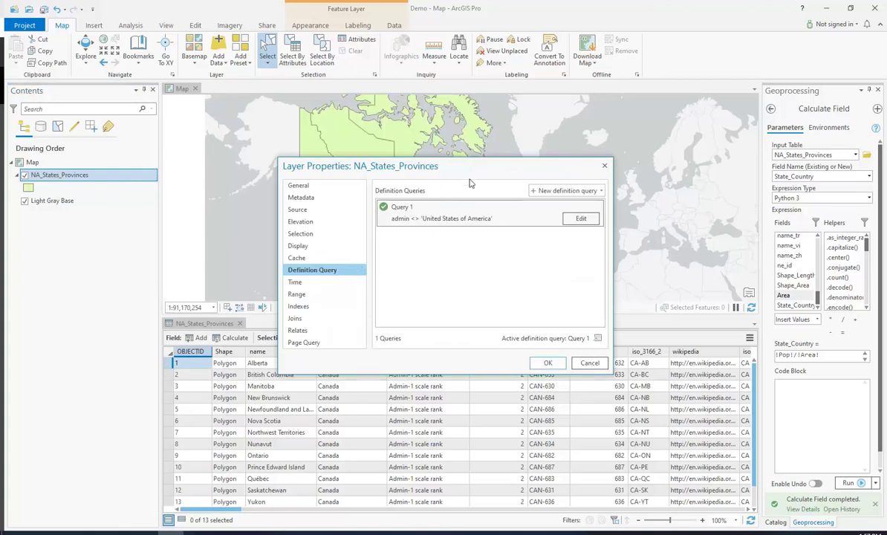
left_click_drag(476, 169, 515, 195)
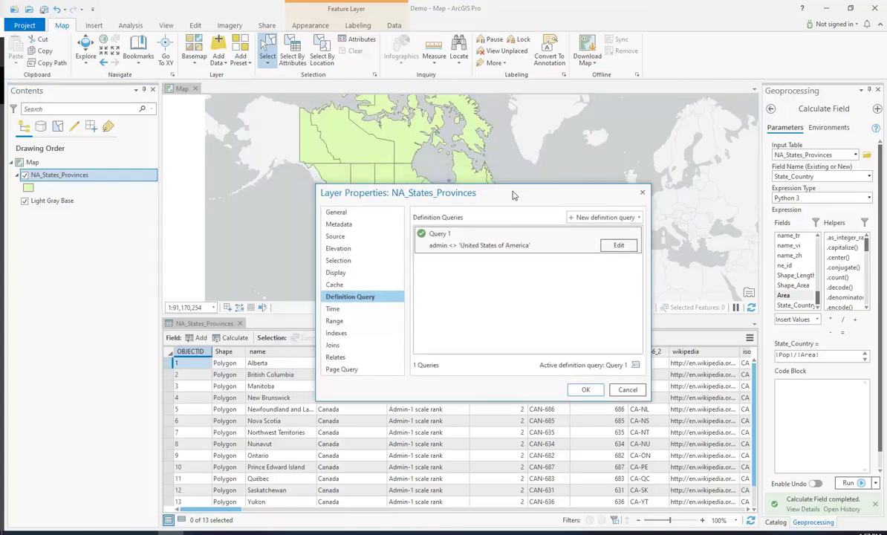
left_click(621, 246)
left_click(548, 265)
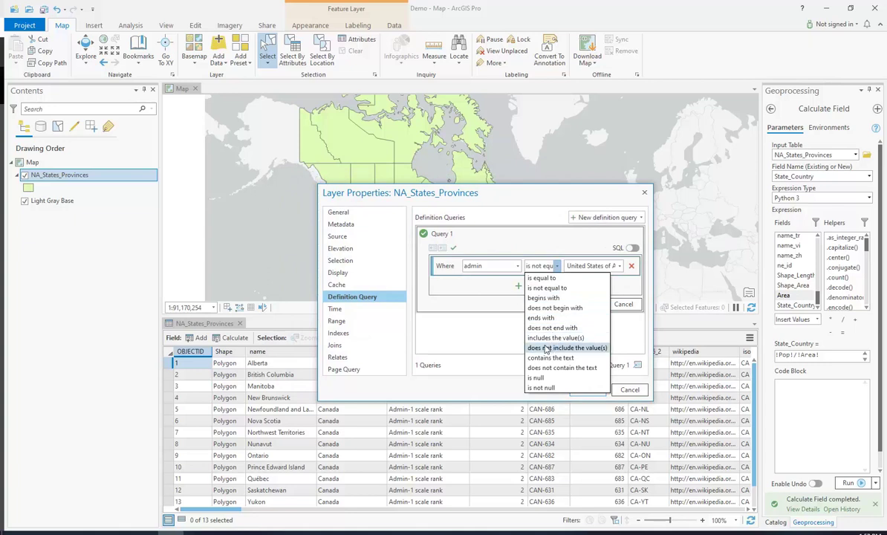
left_click(558, 338)
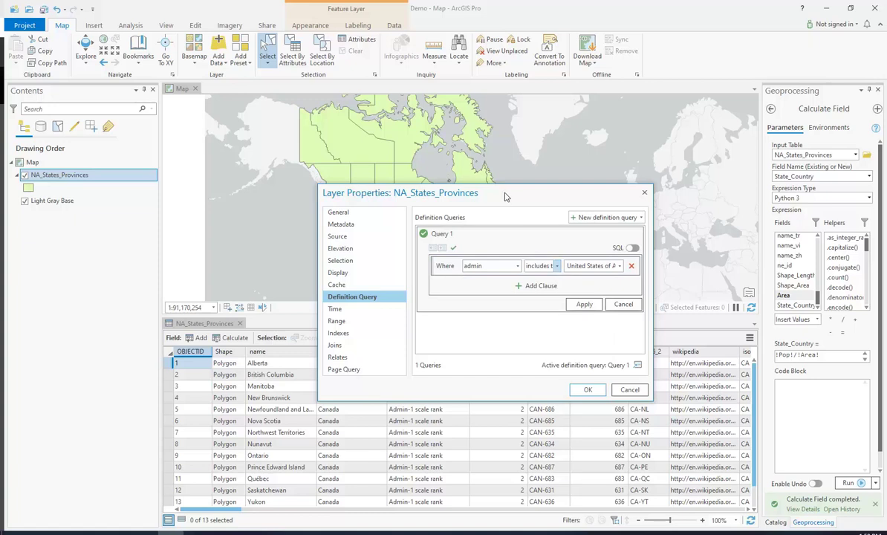
left_click_drag(502, 201, 554, 266)
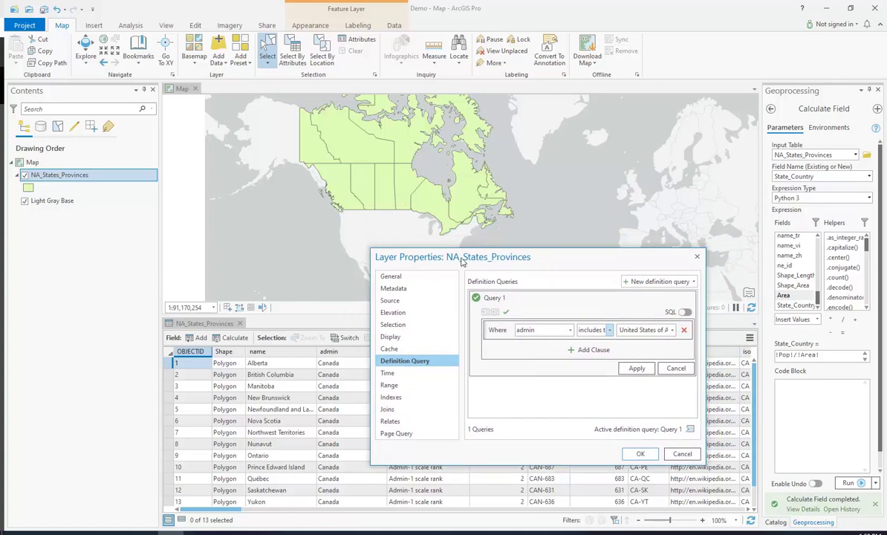
left_click_drag(459, 261, 470, 296)
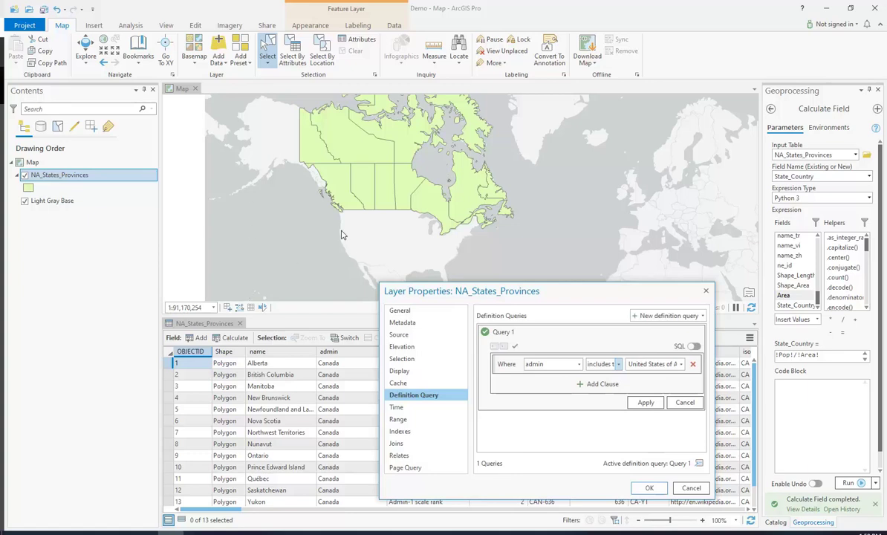
Step: Change the definition query clause's field to name, using the "includes the value(s)" operator
left_click_drag(554, 297, 597, 198)
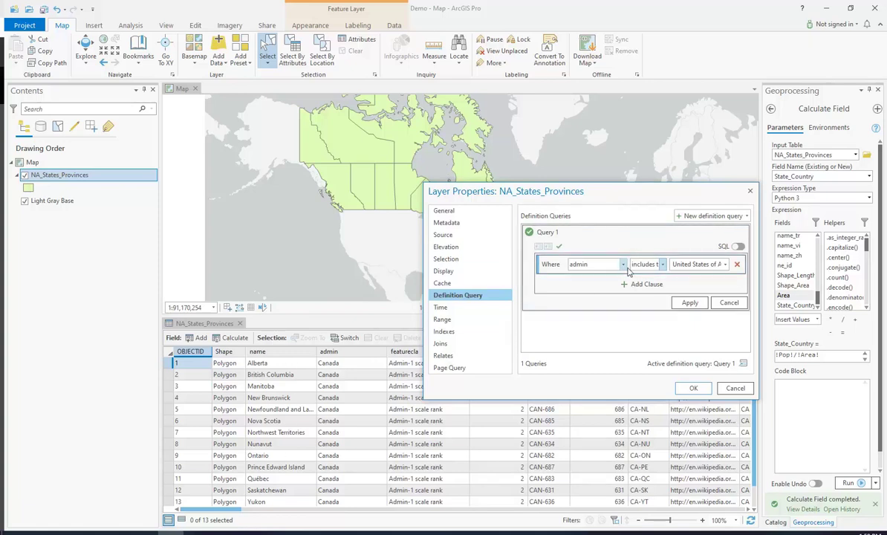
left_click(594, 265)
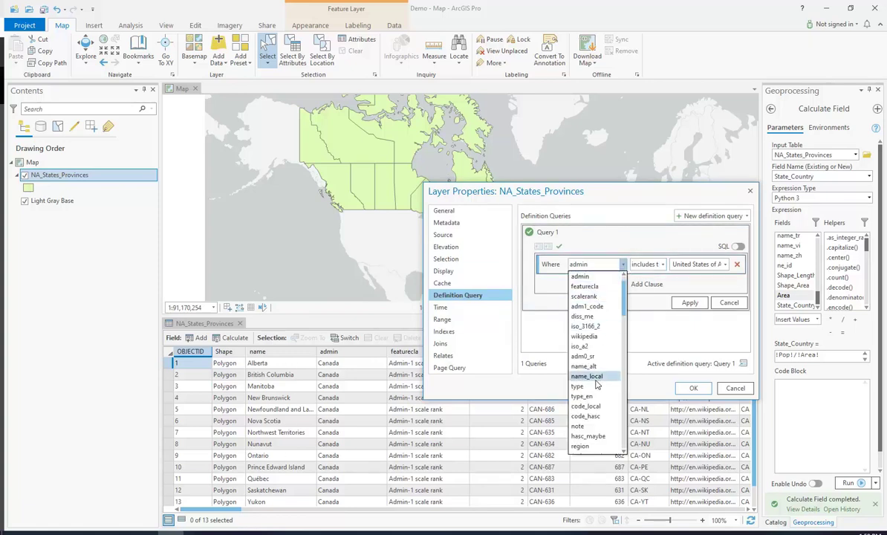
scroll(594, 357, "up", 3)
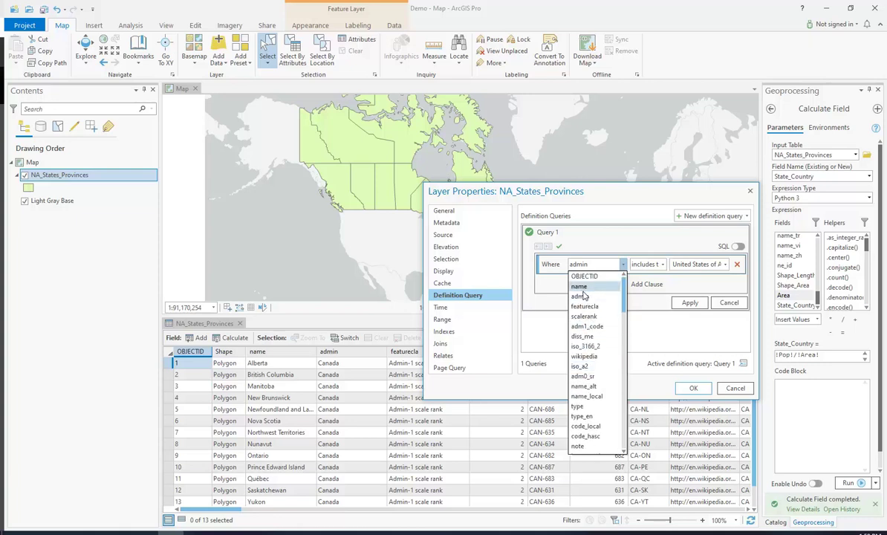
left_click(584, 293)
left_click(658, 265)
left_click(666, 265)
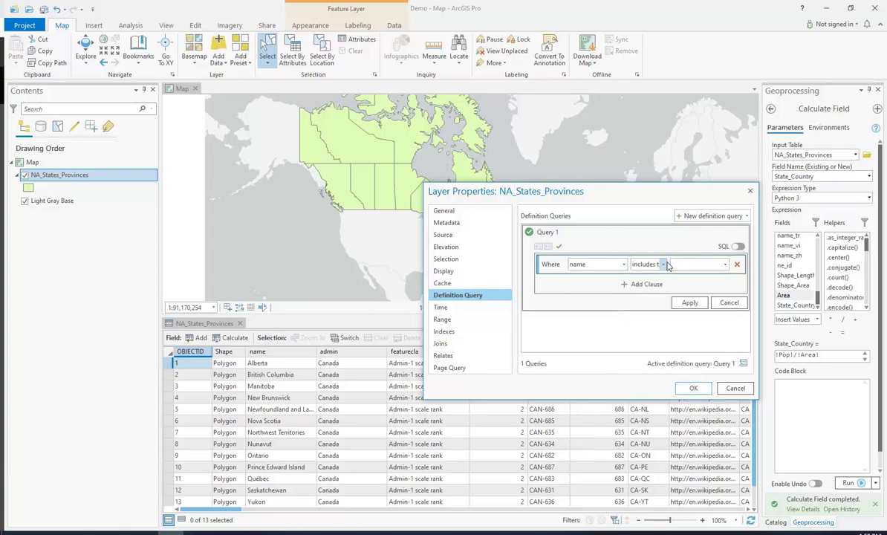
Step: Include Alaska, California, Hawaii, Oregon and Washington as the clause's values and apply the query to the layer
left_click(726, 265)
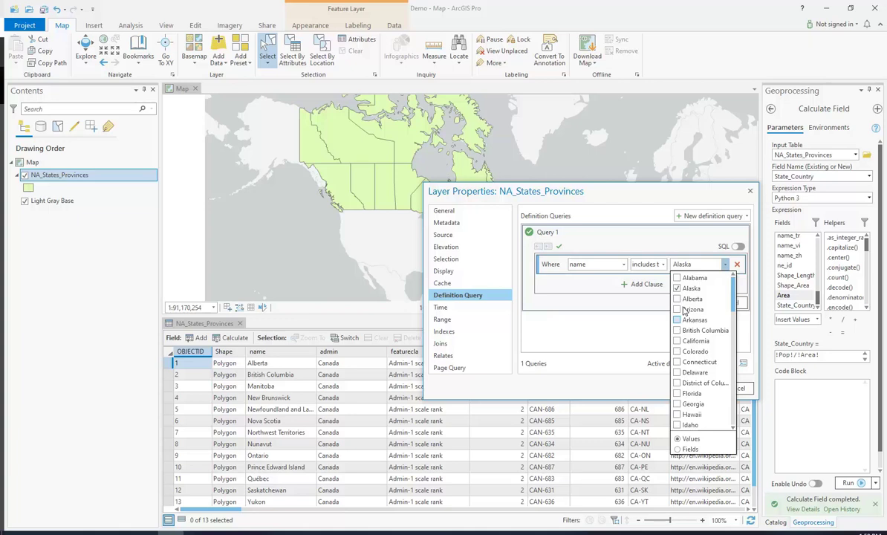
left_click(678, 341)
left_click_drag(736, 309, 738, 388)
left_click(678, 372)
scroll(736, 316, "down", 1)
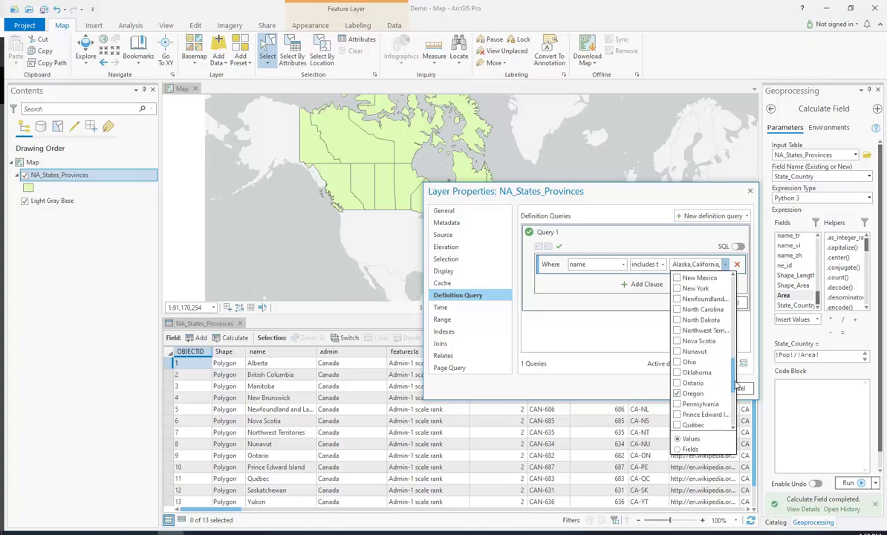
left_click_drag(737, 383, 737, 421)
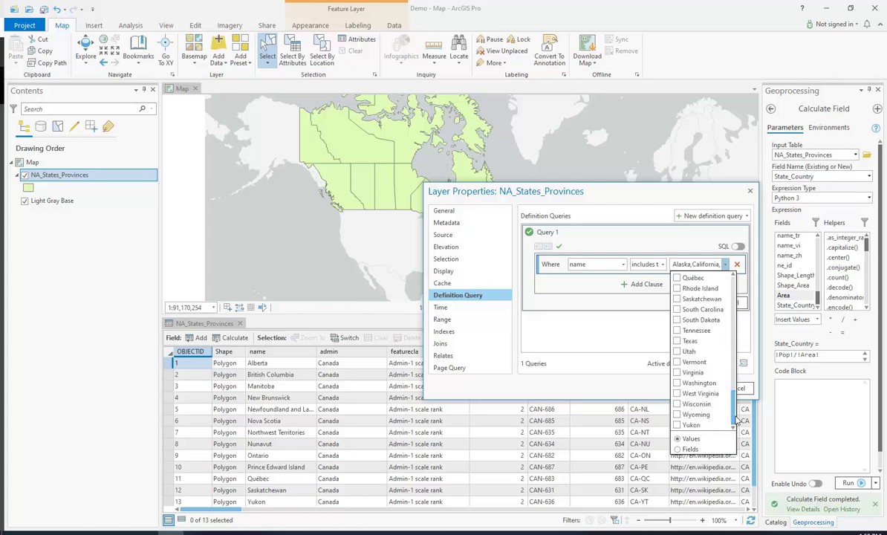
left_click(587, 361)
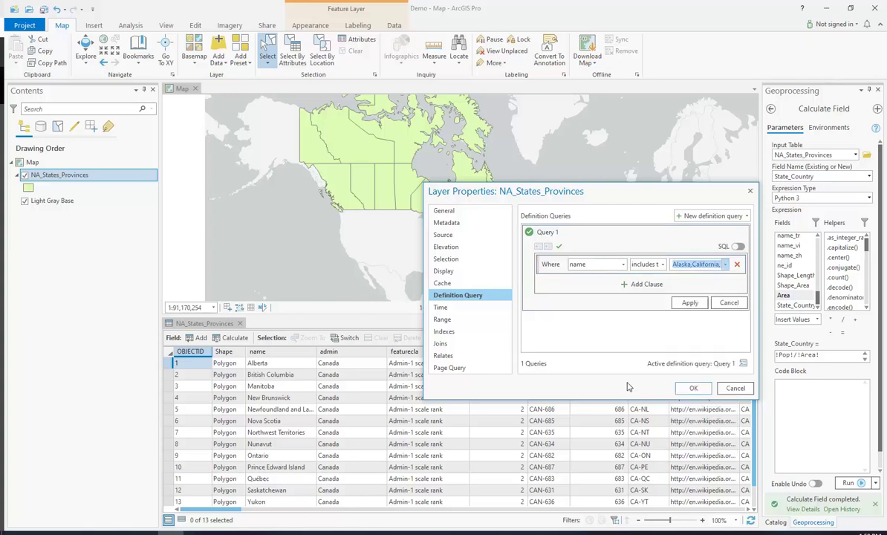
left_click(691, 301)
left_click(694, 388)
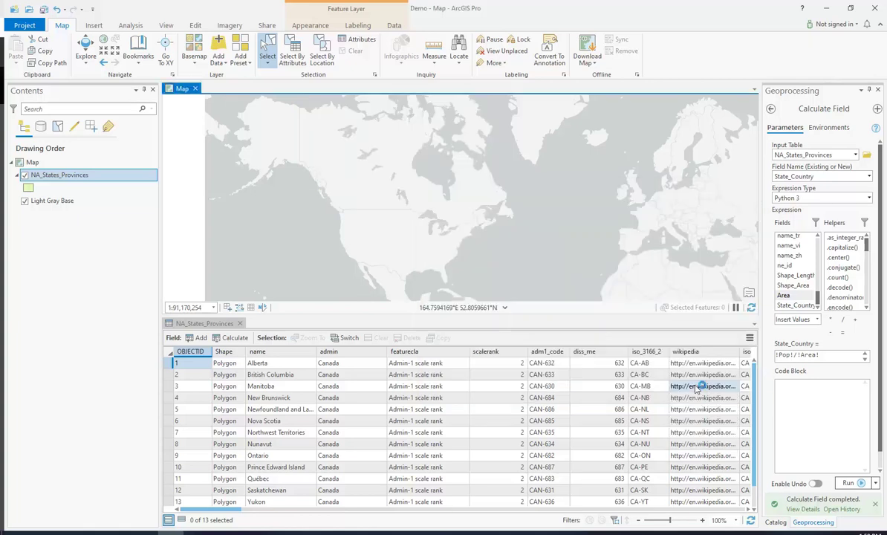
Step: Examine the filtered states and the Area field in the attribute table, then reopen the layer's definition query for editing
left_click_drag(448, 242, 457, 252)
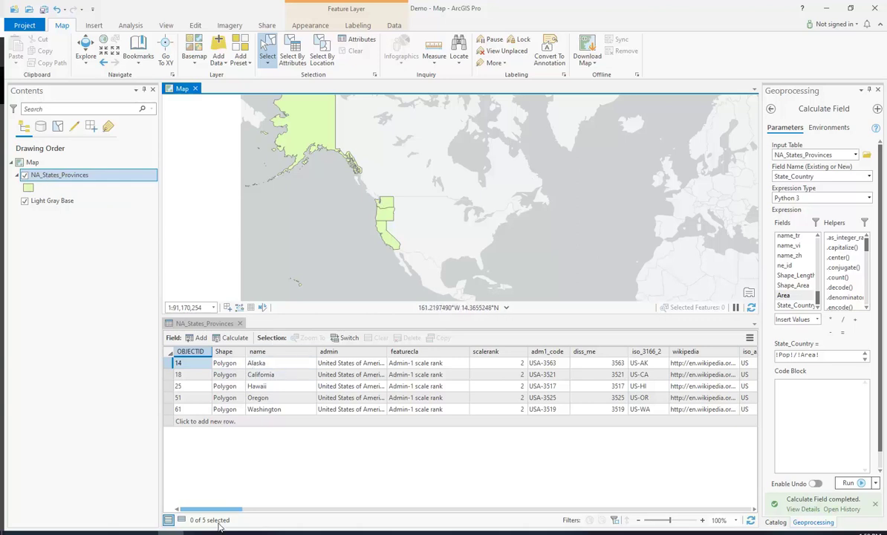
left_click_drag(220, 511, 730, 468)
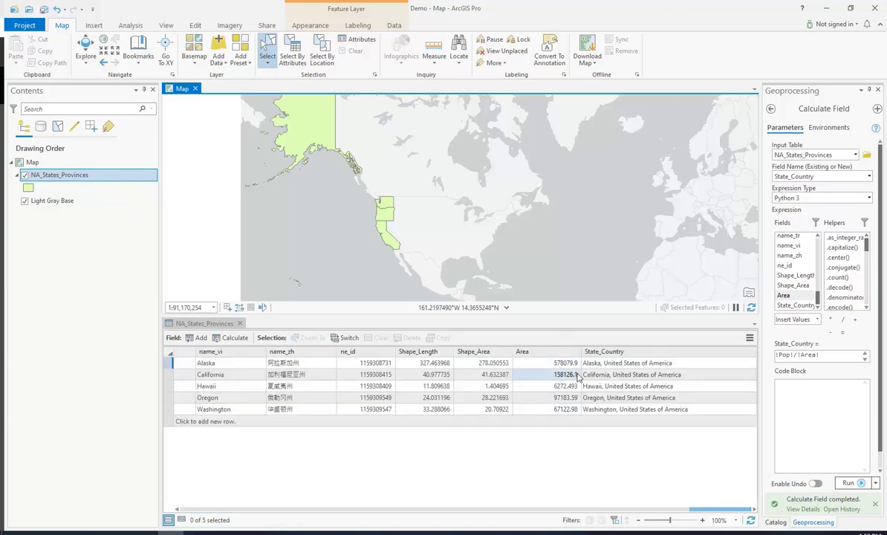
right_click(56, 174)
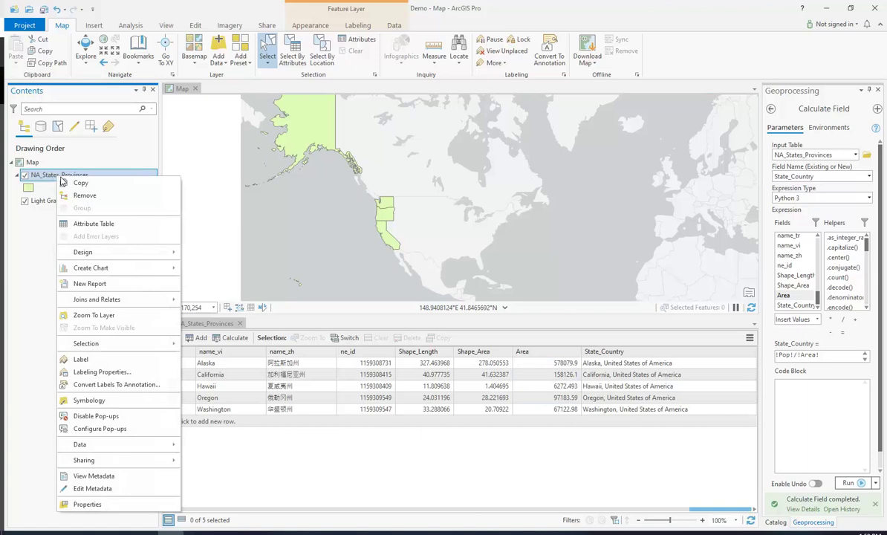
left_click(87, 504)
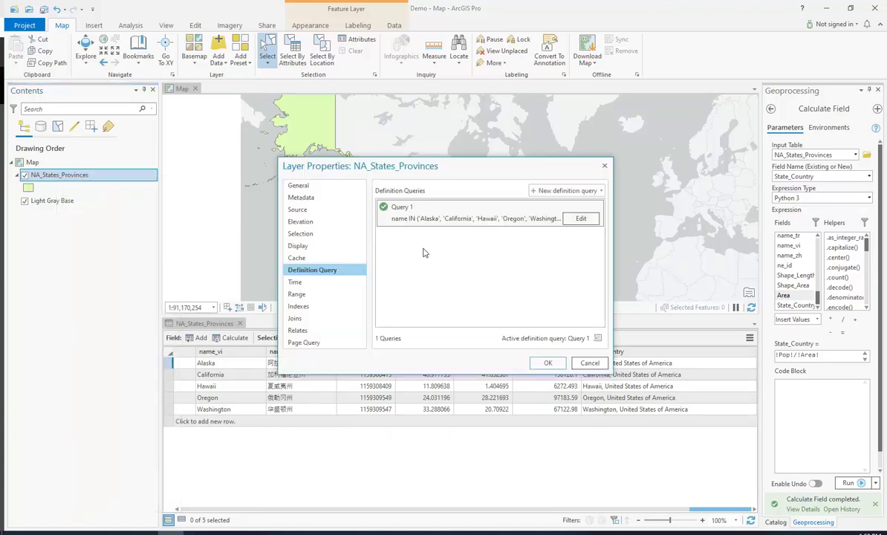
left_click_drag(441, 143, 465, 289)
left_click_drag(527, 286, 454, 266)
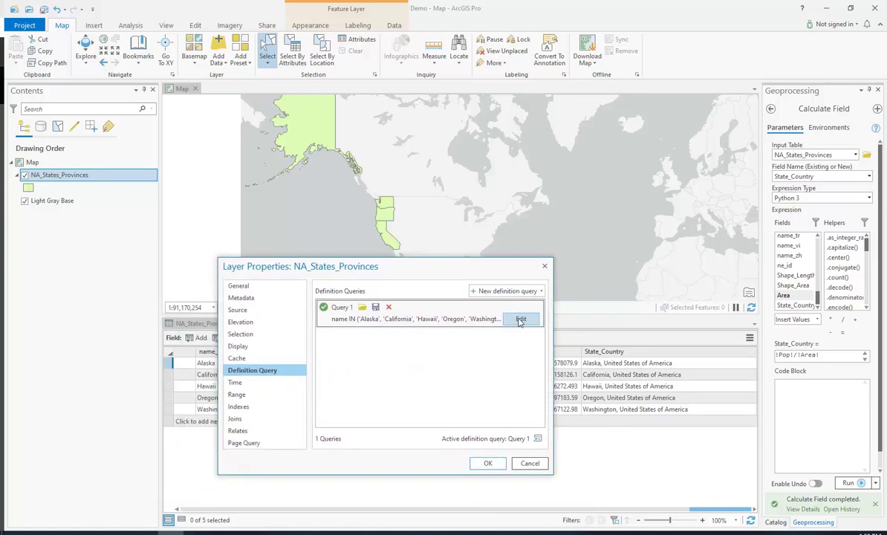
left_click(520, 319)
Step: Redefine the query as Area is greater than 100000 and apply it to the layer
left_click(417, 340)
scroll(401, 416, "down", 5)
scroll(401, 417, "down", 10)
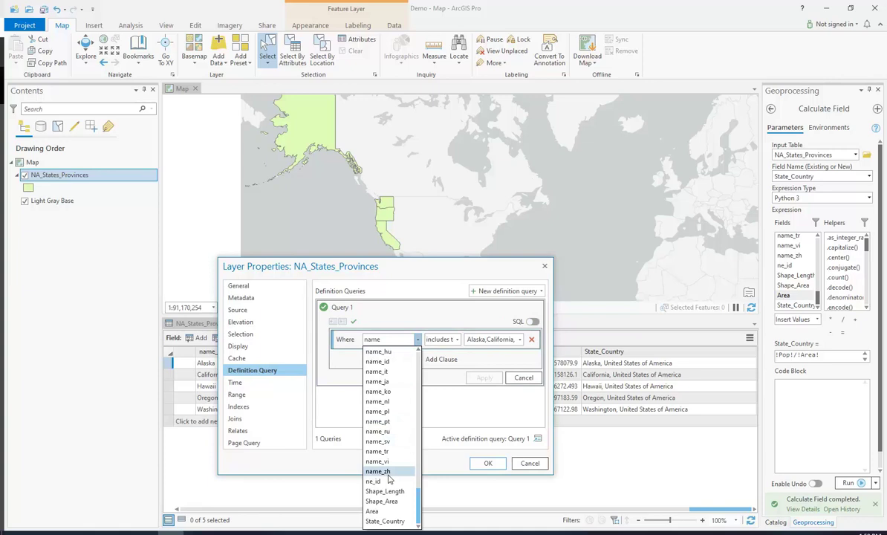
left_click(373, 512)
left_click(458, 340)
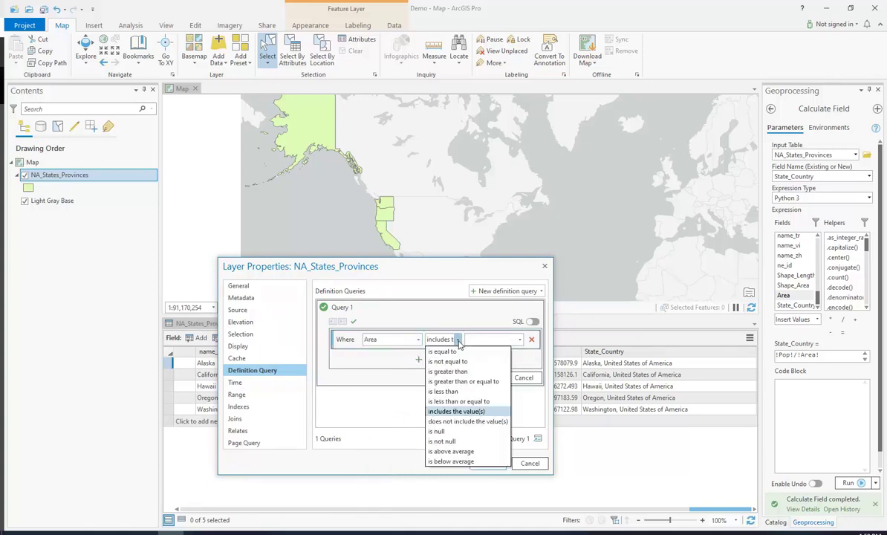
left_click(459, 371)
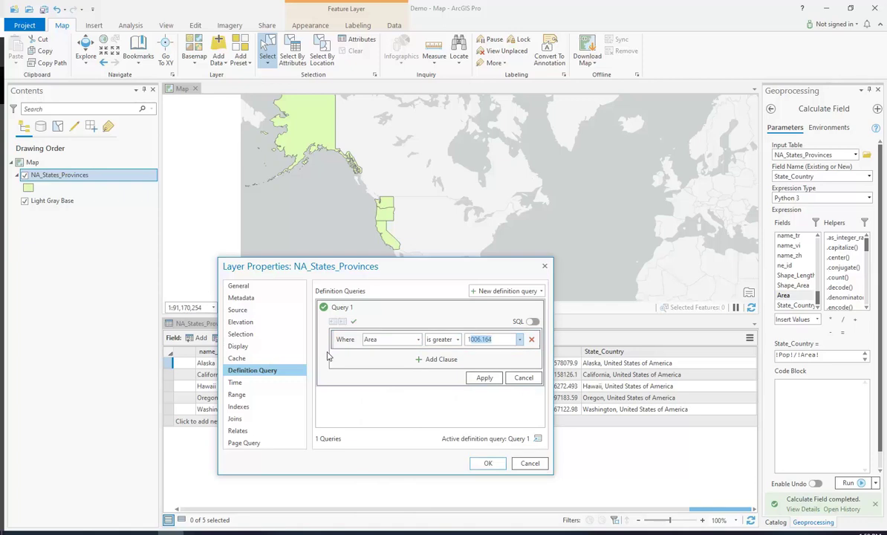
type("00000")
left_click(483, 378)
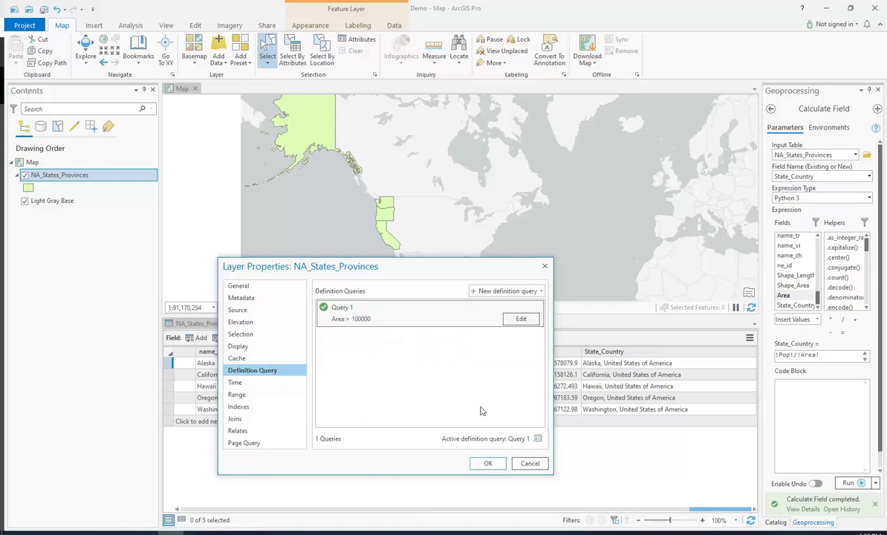
left_click(483, 463)
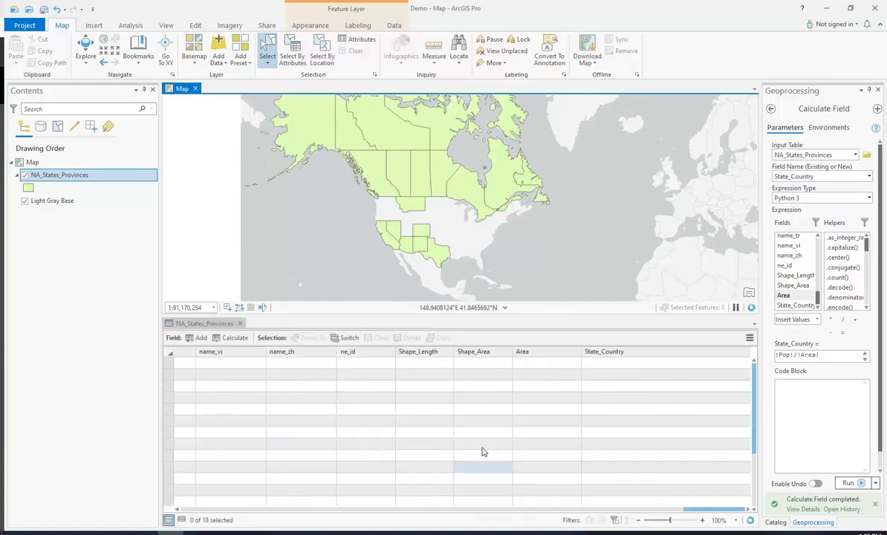
Step: Review the filtered map and deactivate Query 1 in the NA_States_Provinces layer properties without deleting it
left_click_drag(467, 193, 519, 250)
scroll(518, 249, "down", 2)
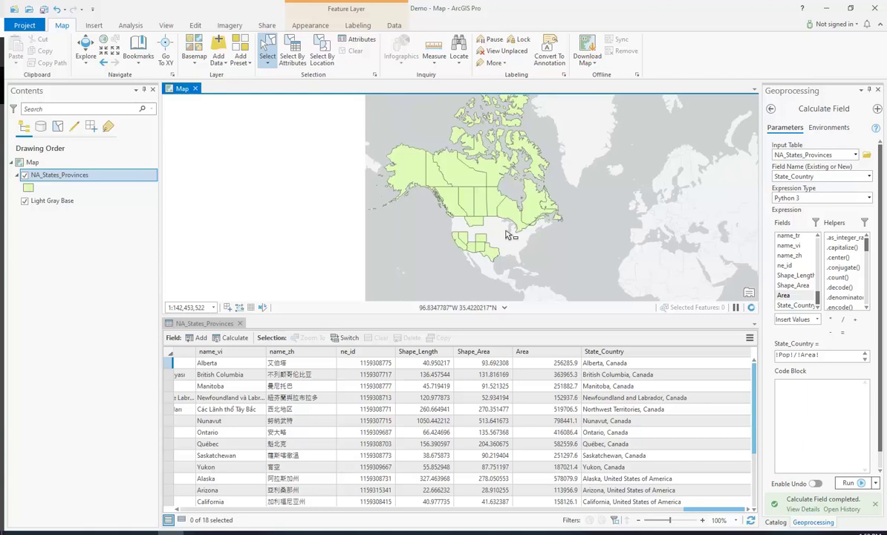
scroll(503, 259, "up", 1)
scroll(503, 259, "up", 1)
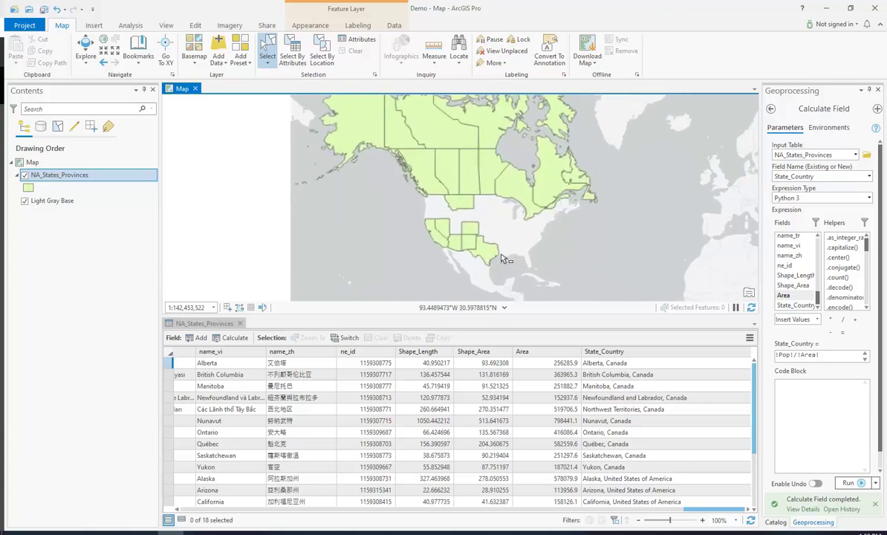
left_click_drag(512, 252, 483, 254)
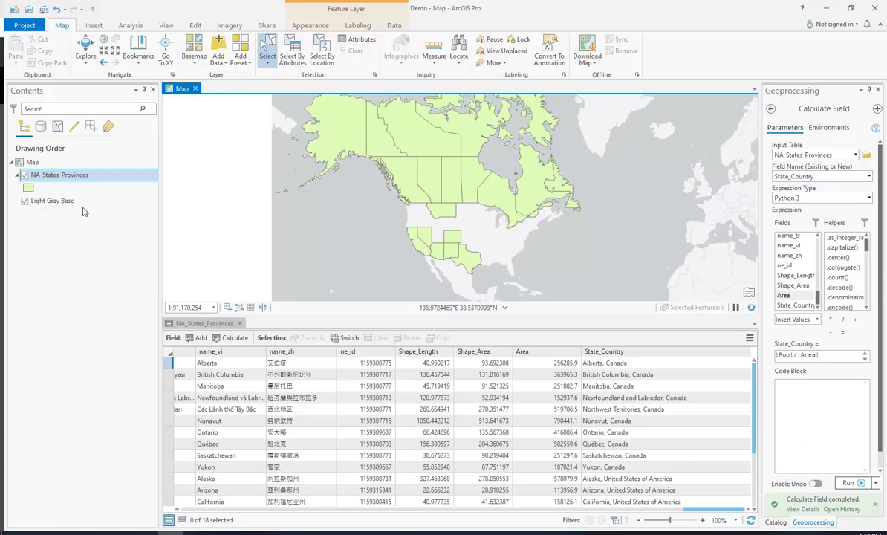
right_click(61, 175)
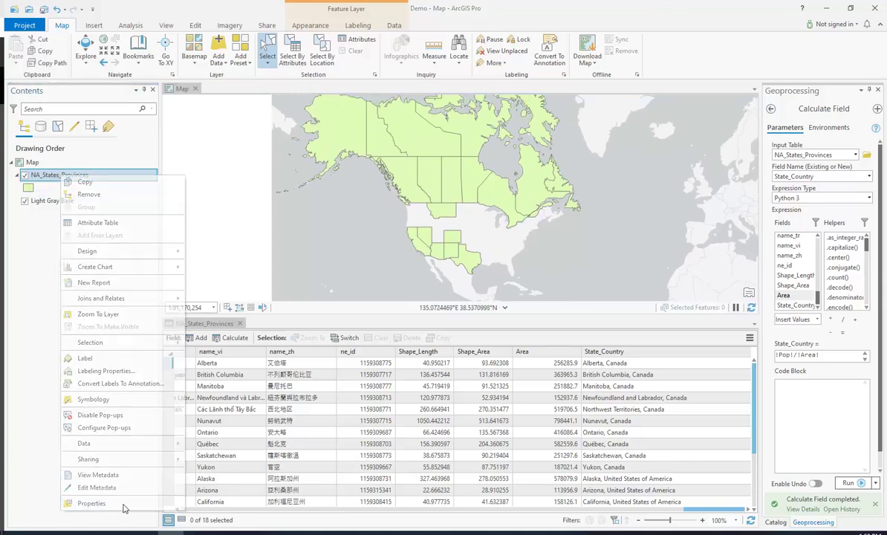
left_click(124, 506)
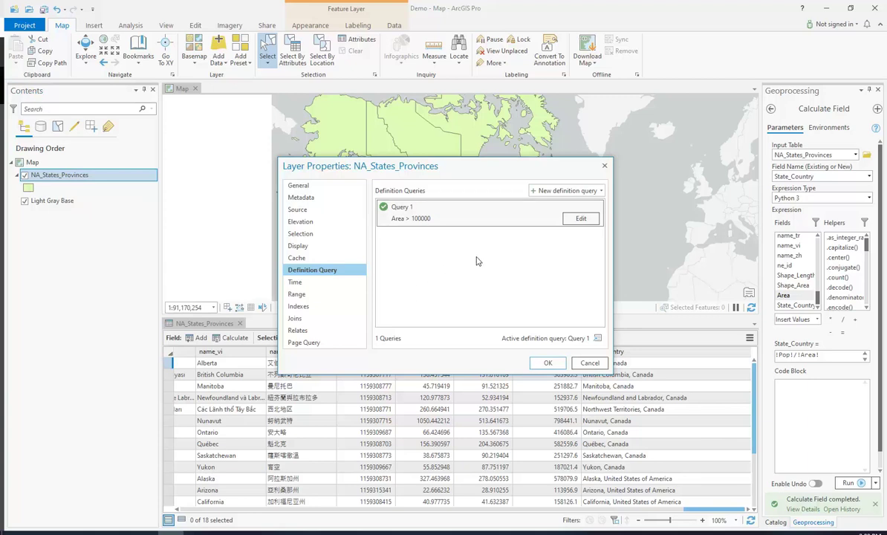
left_click(384, 206)
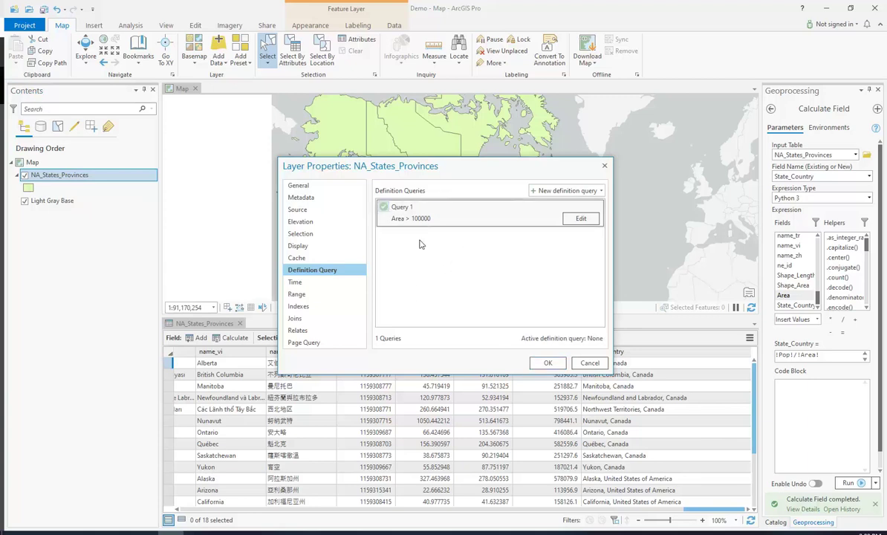
left_click(546, 363)
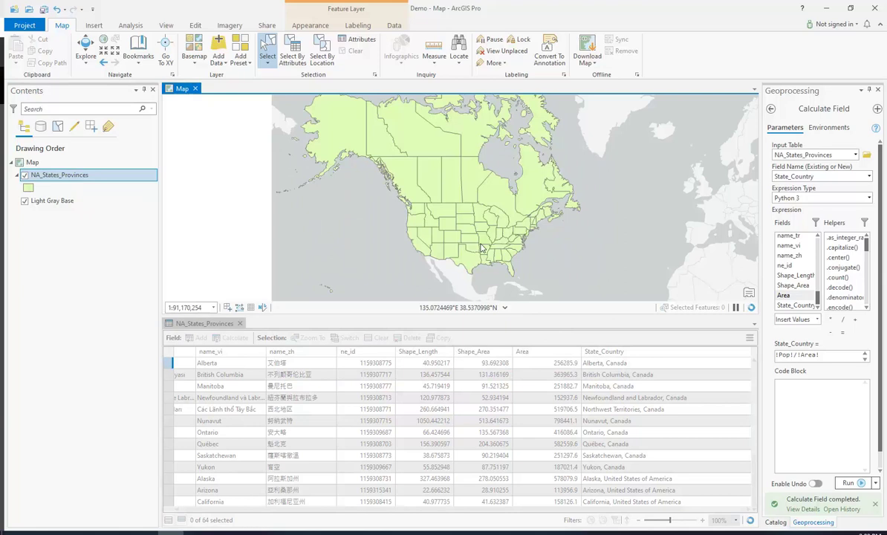
Step: Make Query 1 the active definition query for the NA_States_Provinces layer again and apply it
right_click(68, 174)
left_click(124, 502)
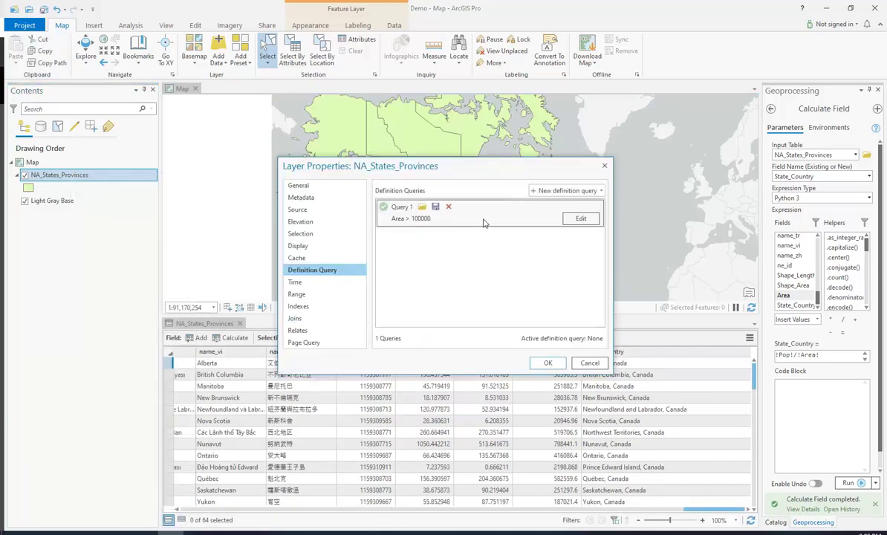
left_click_drag(482, 175, 520, 295)
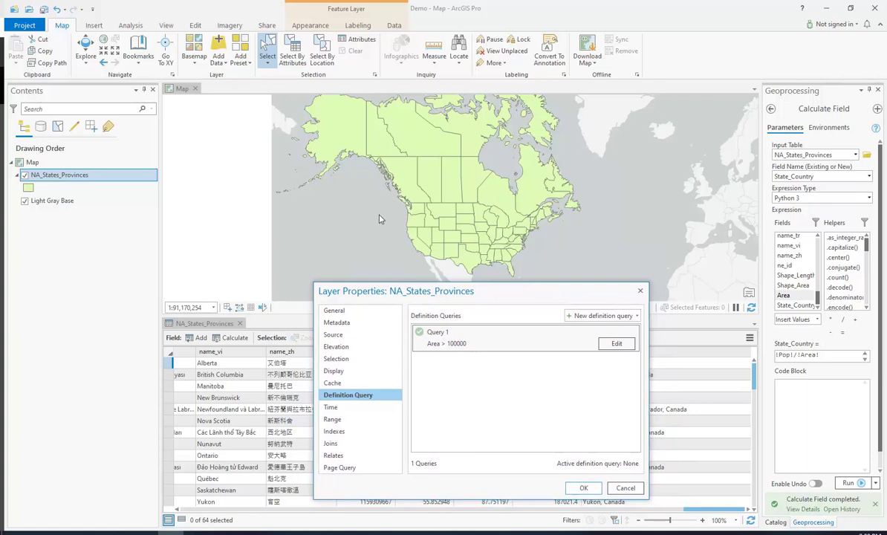
mouse_move(458, 351)
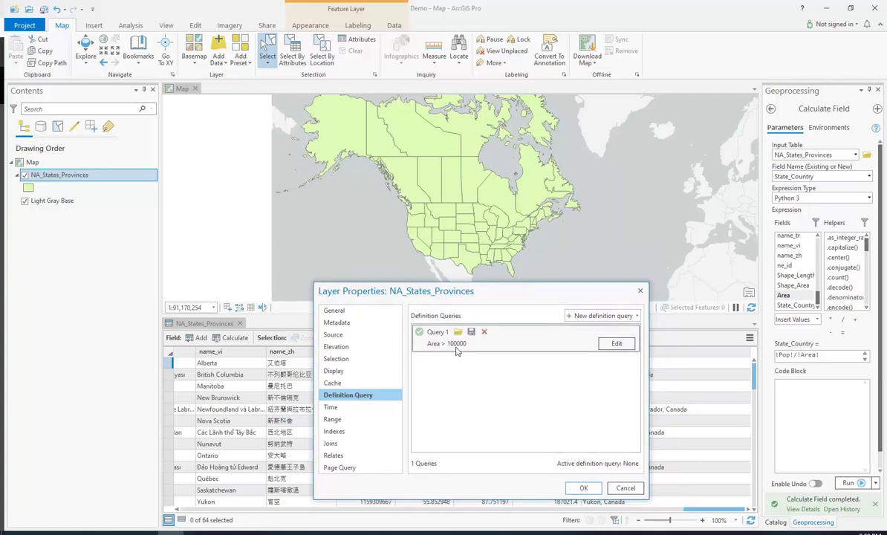
left_click(584, 488)
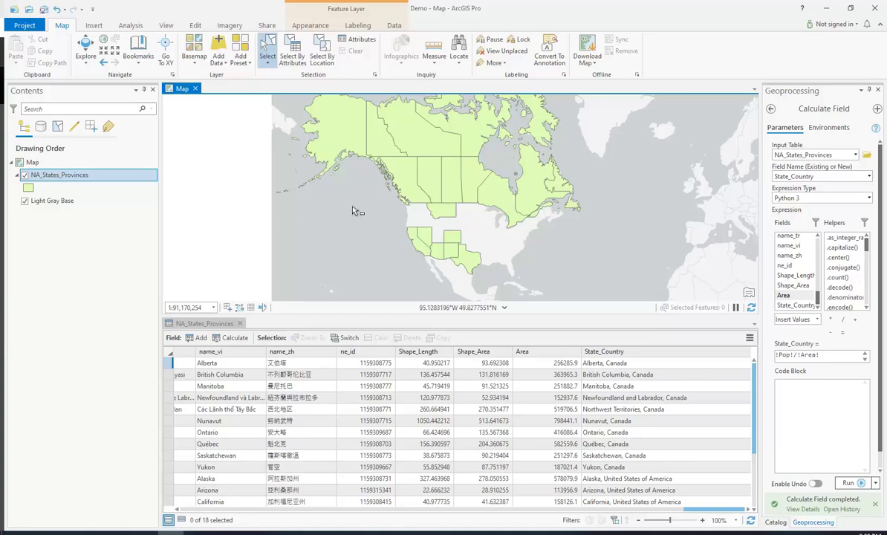
Step: Add the clause And admin is equal to United States of America to the NA_States_Provinces layer's Query 1 and apply it
right_click(83, 175)
left_click(116, 504)
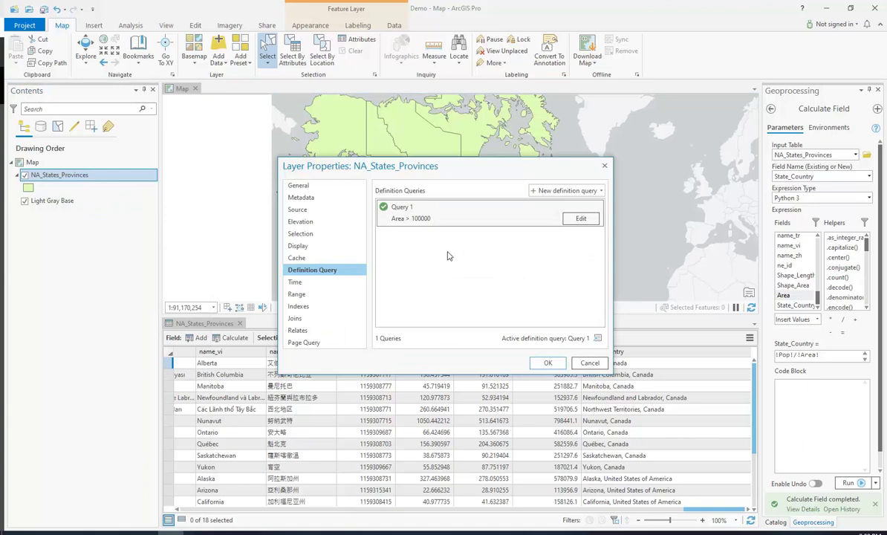
left_click(580, 218)
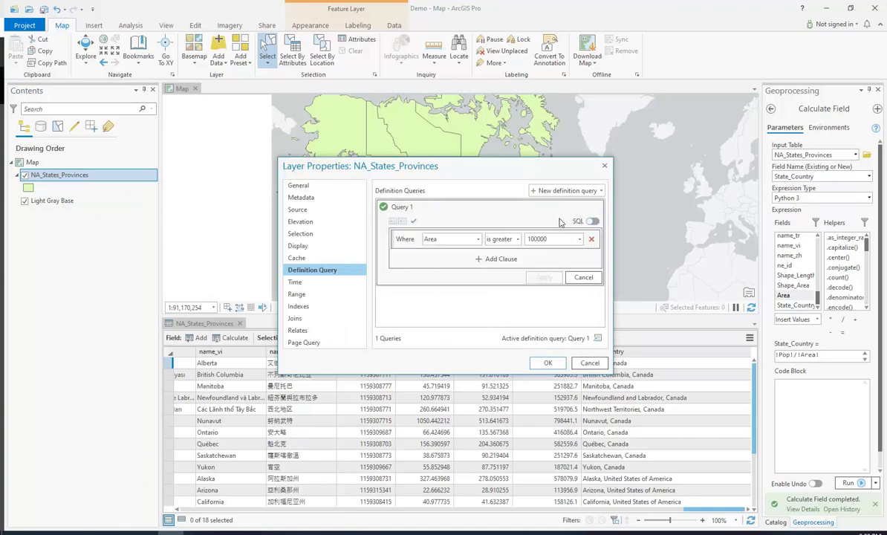
left_click(498, 258)
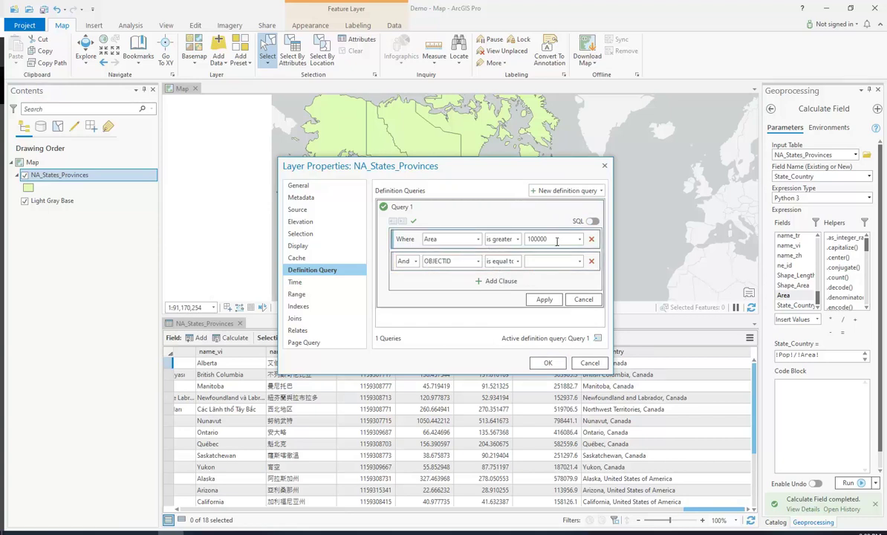
left_click(478, 261)
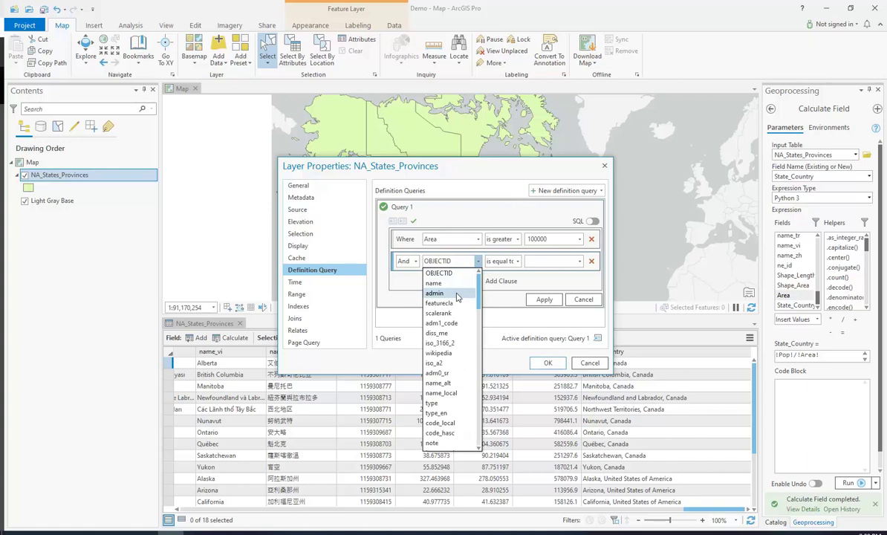
left_click(435, 293)
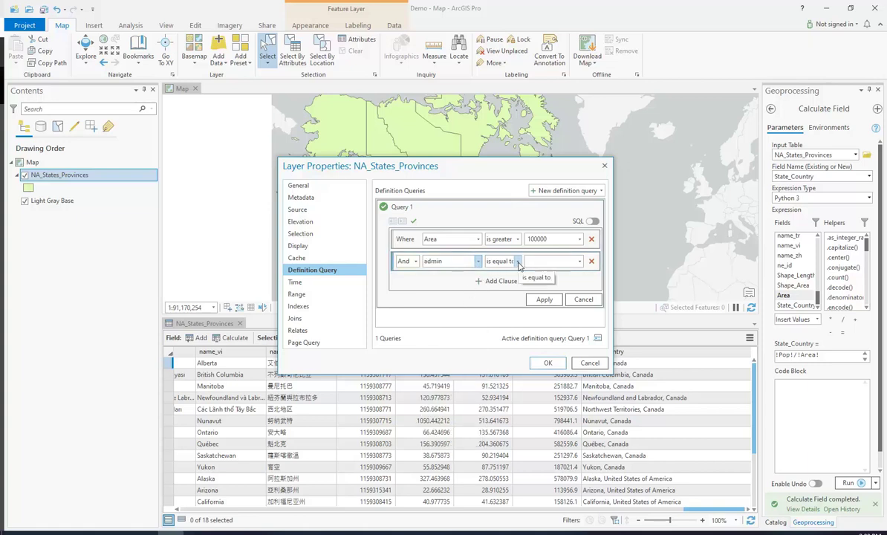
left_click(579, 260)
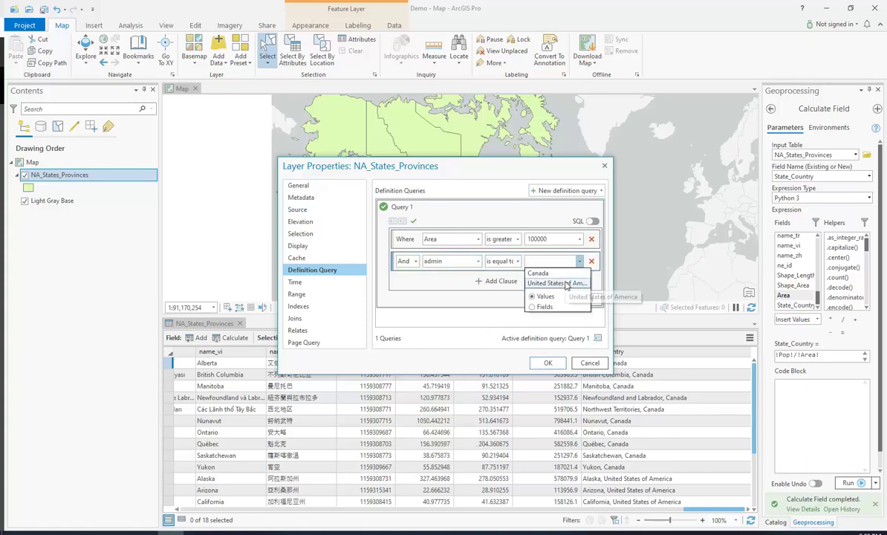
left_click(550, 284)
left_click(545, 299)
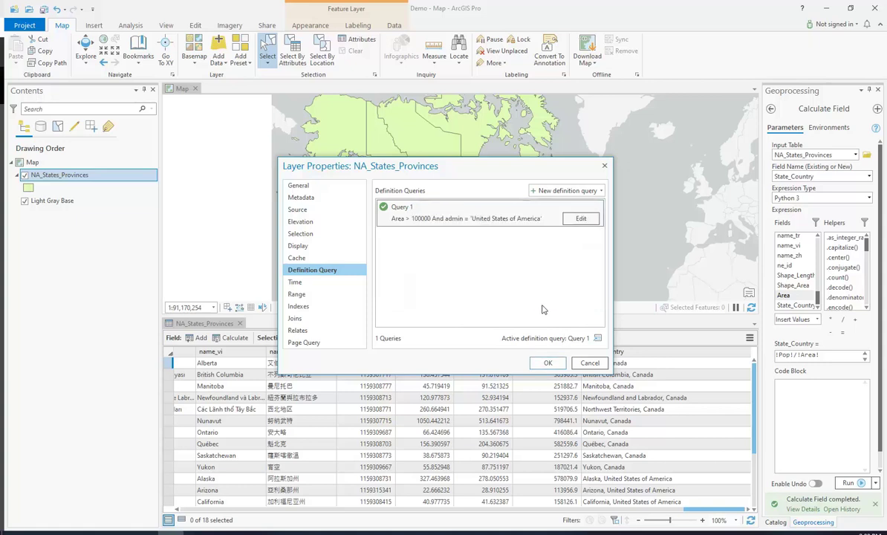
left_click(548, 363)
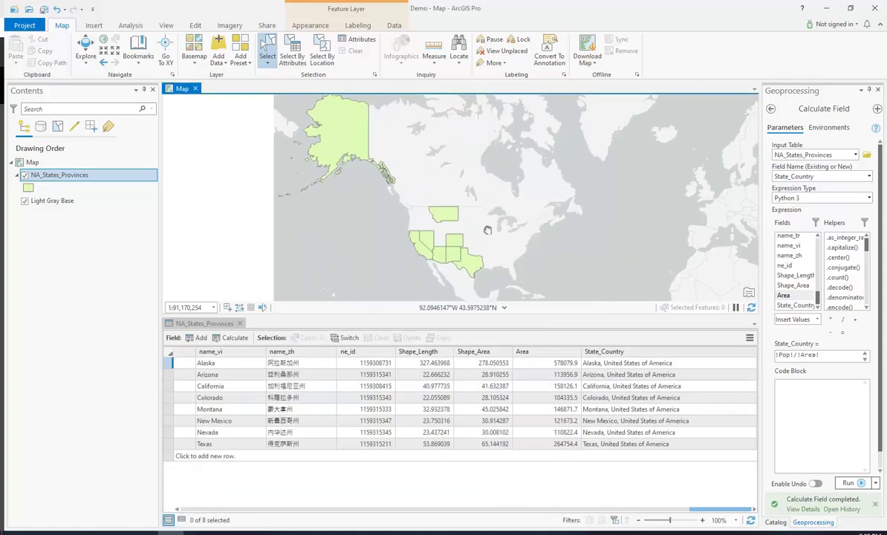
left_click_drag(523, 253, 500, 220)
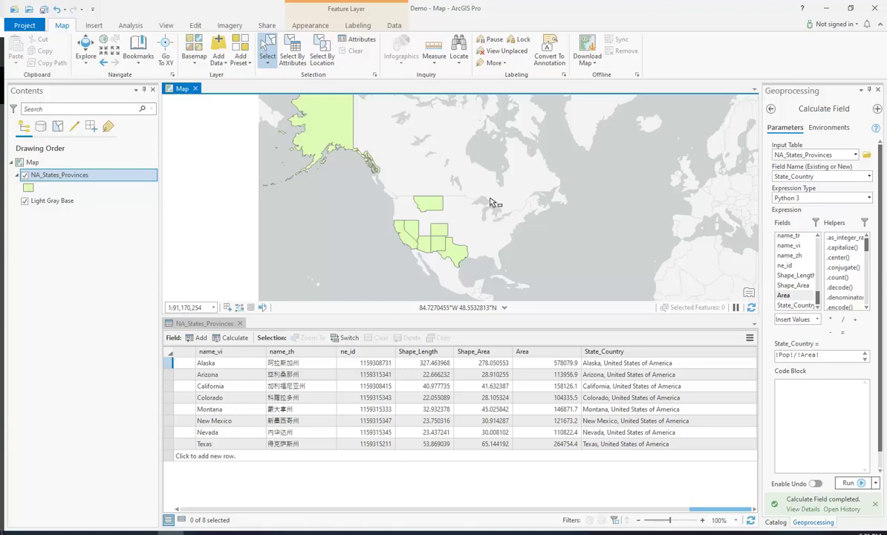
Step: Change the connector between the two clauses of Query 1 to Or and apply the query to the NA_States_Provinces layer
right_click(81, 178)
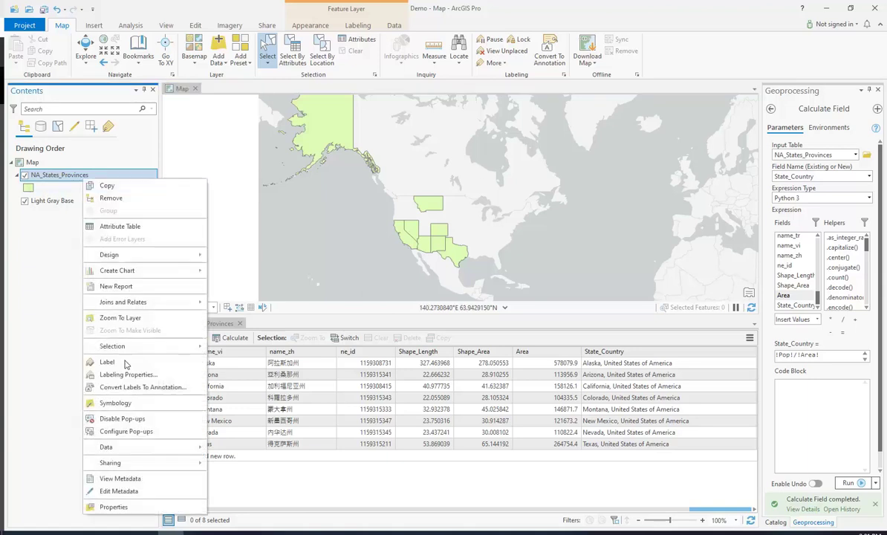
left_click(113, 507)
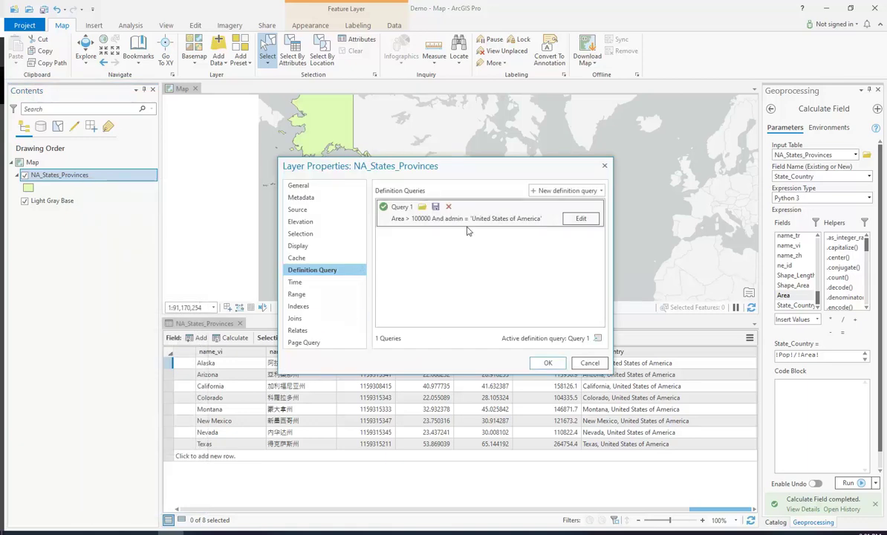
left_click(581, 222)
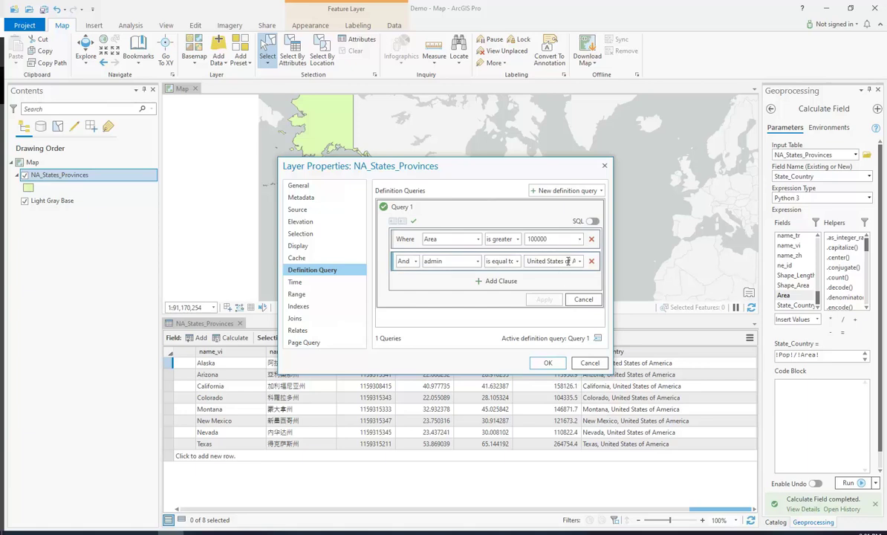
left_click(415, 261)
left_click(413, 283)
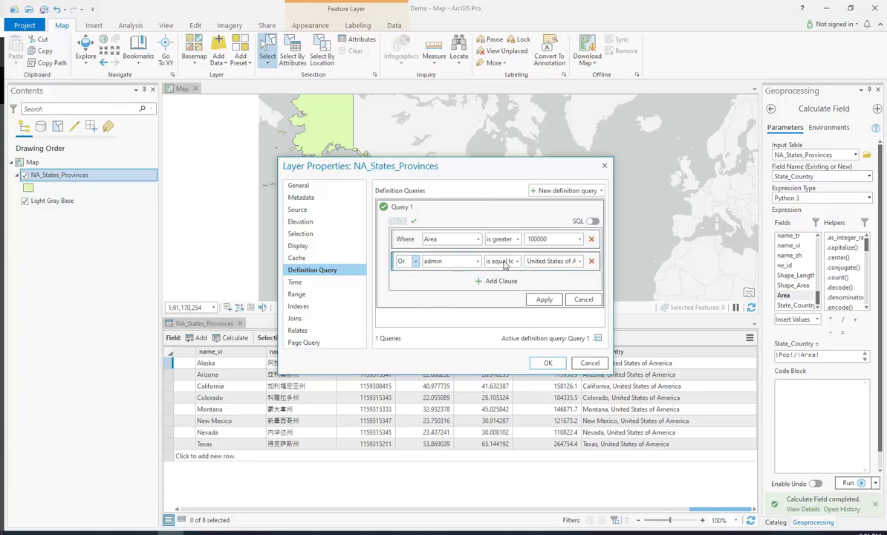
left_click(545, 298)
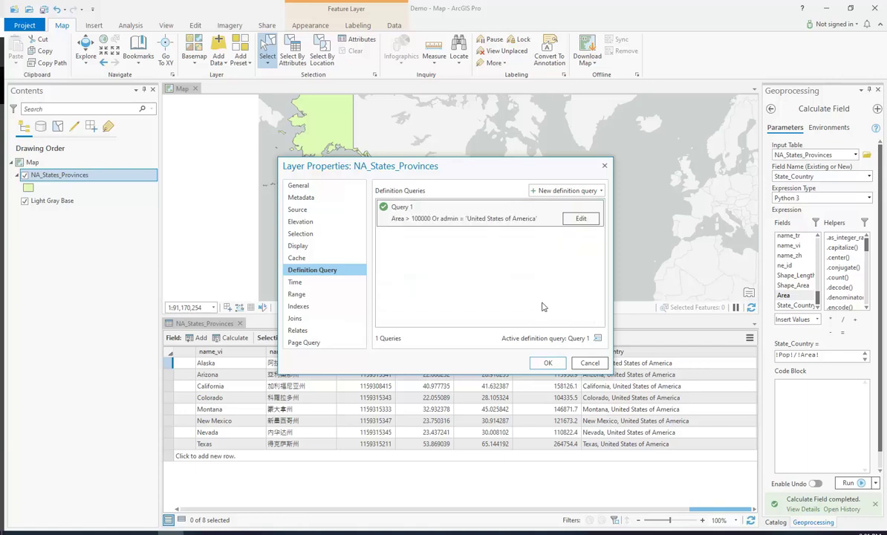
left_click(547, 362)
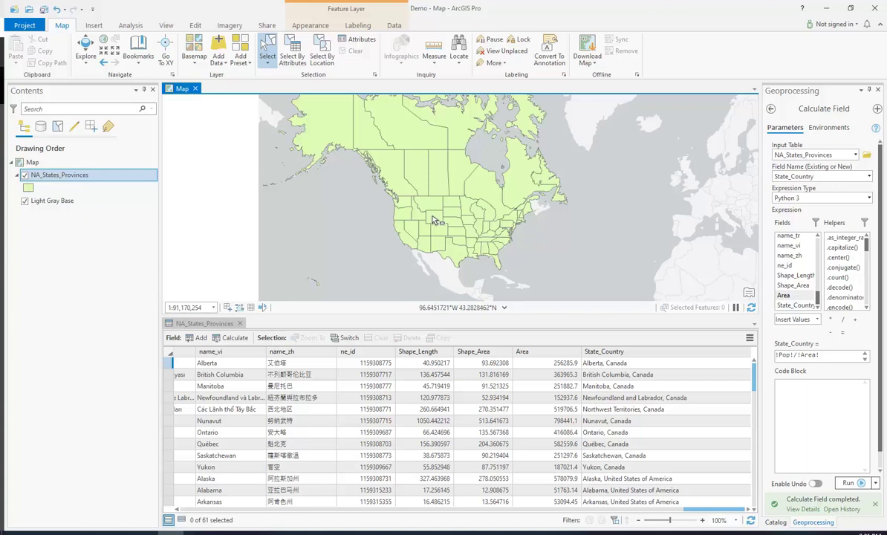
Step: Set the admin value in Query 1's second clause to Canada, apply the query and review the filtered map
right_click(49, 176)
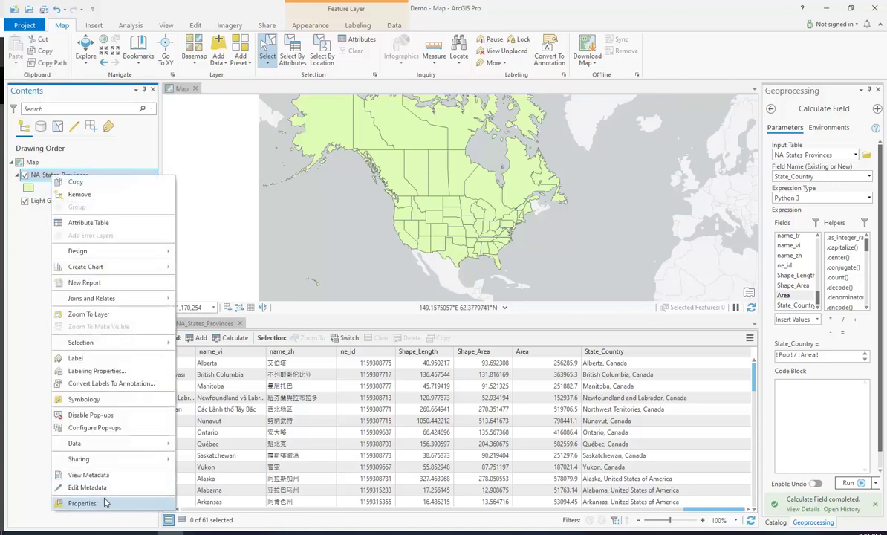
left_click(104, 502)
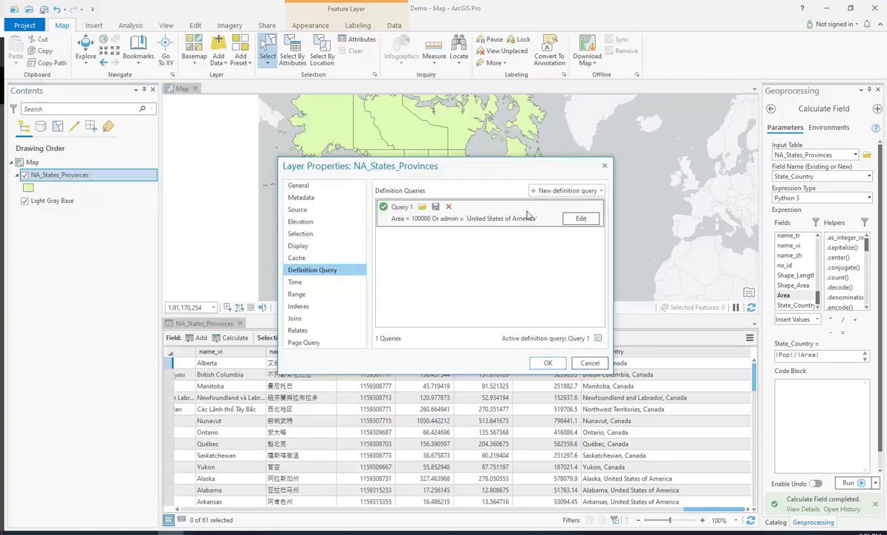
left_click(576, 217)
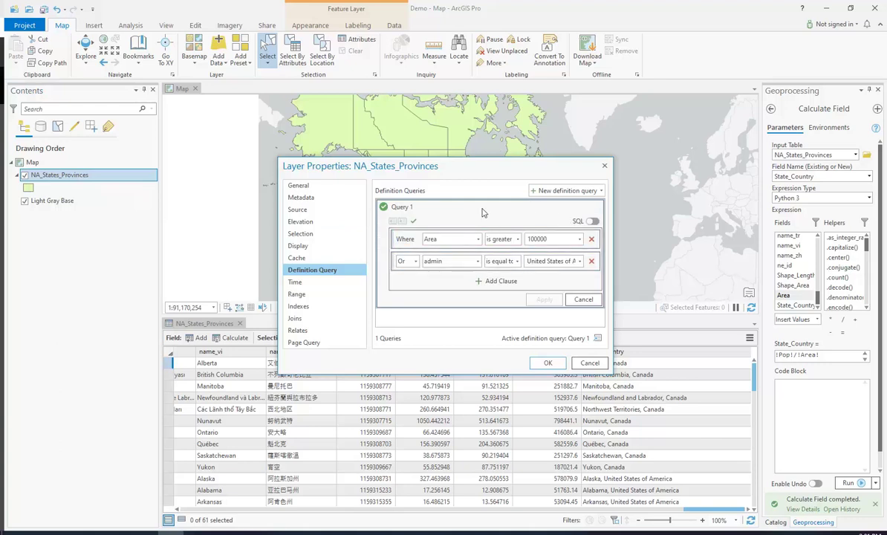
left_click_drag(445, 165, 459, 200)
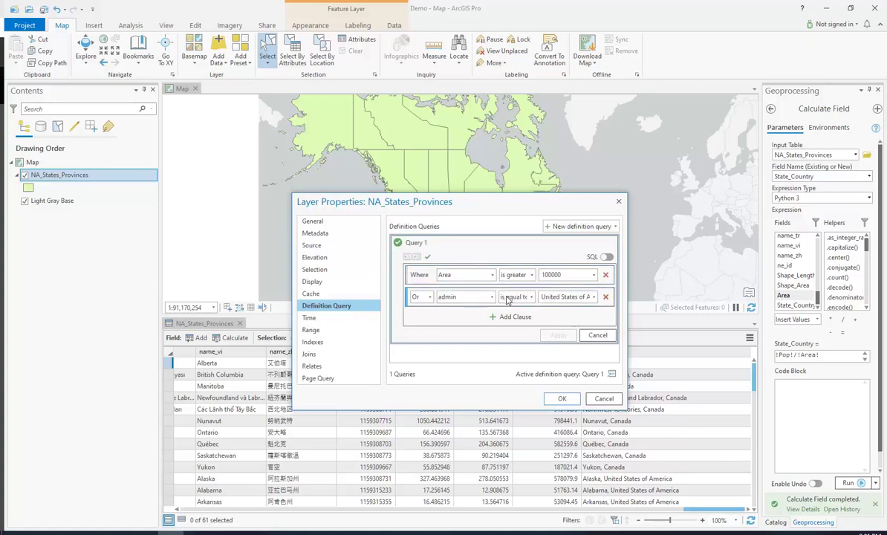
left_click(594, 297)
left_click(603, 306)
left_click(557, 336)
left_click(562, 398)
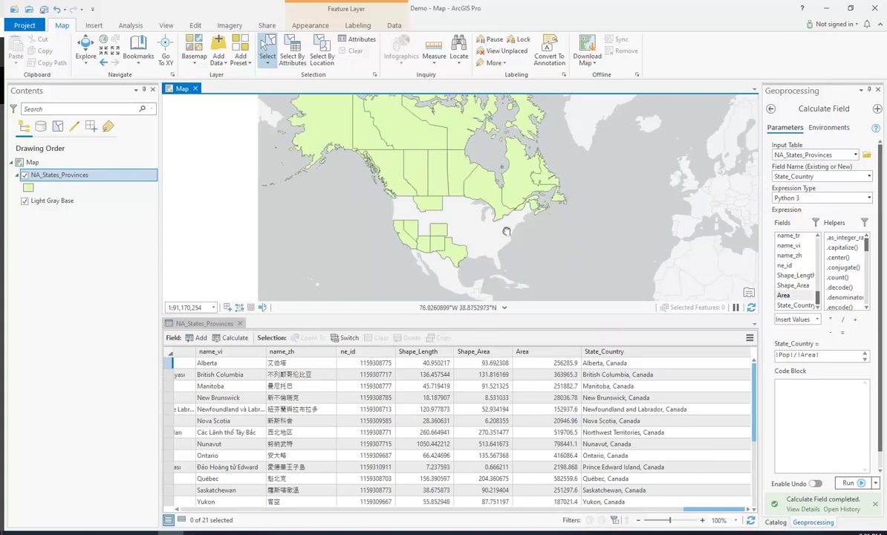
left_click_drag(512, 236, 493, 244)
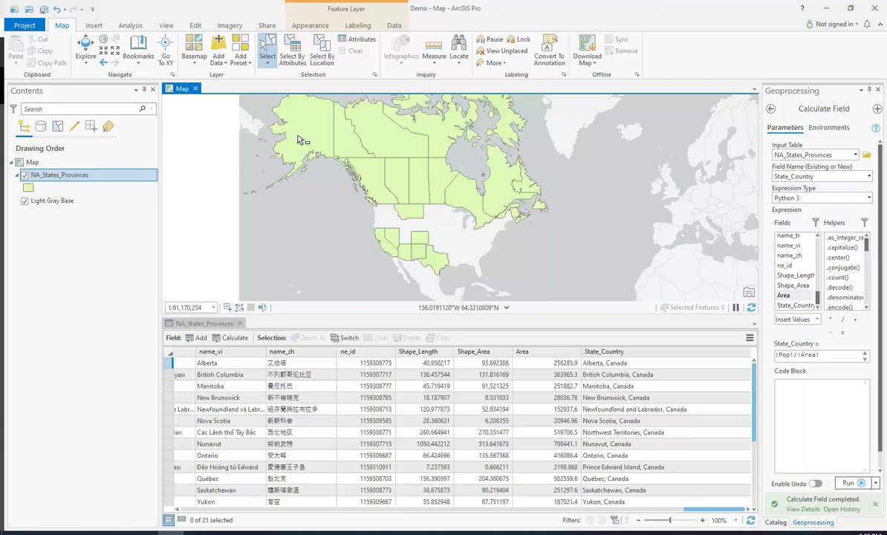
scroll(306, 154, "down", 4)
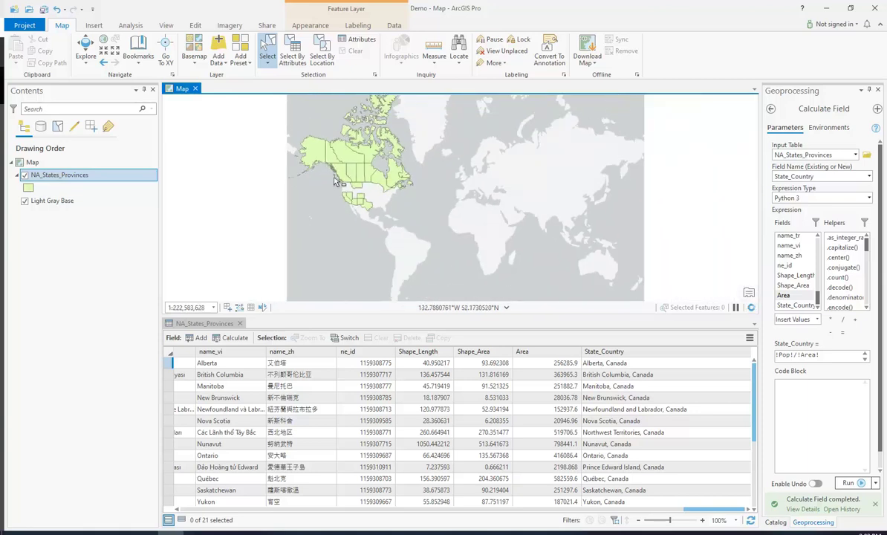